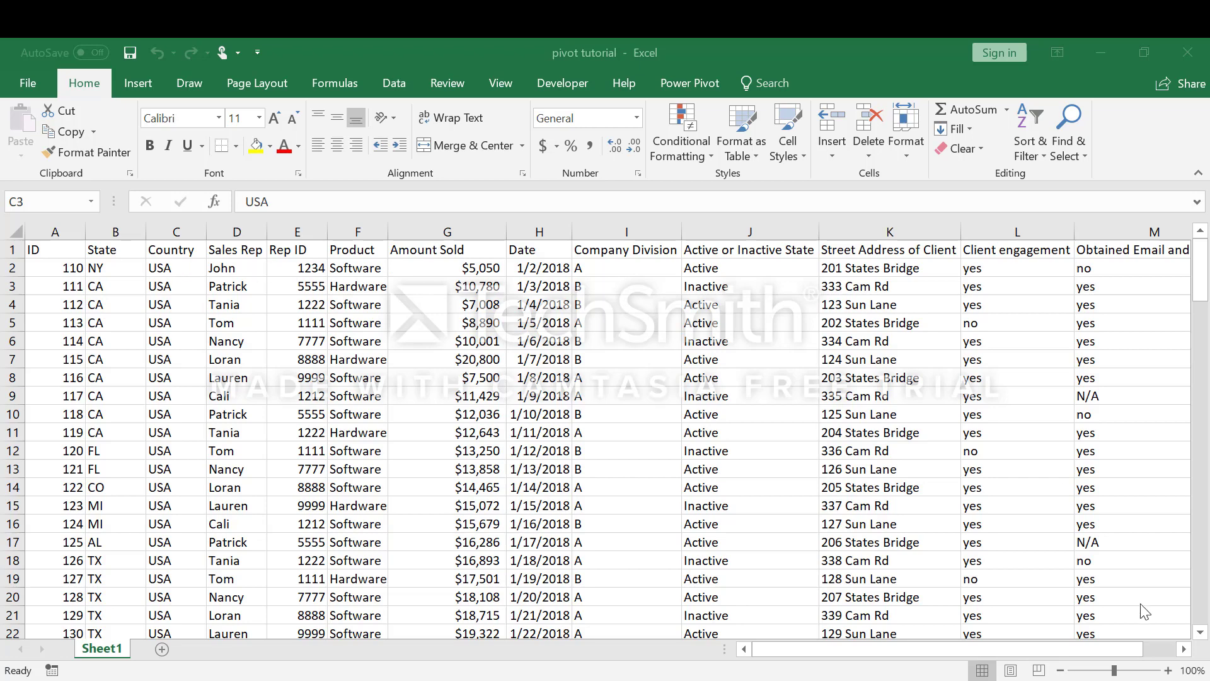
# Step: Look through the sales records on Sheet1 and return to the header row
pyautogui.click(1205, 631)
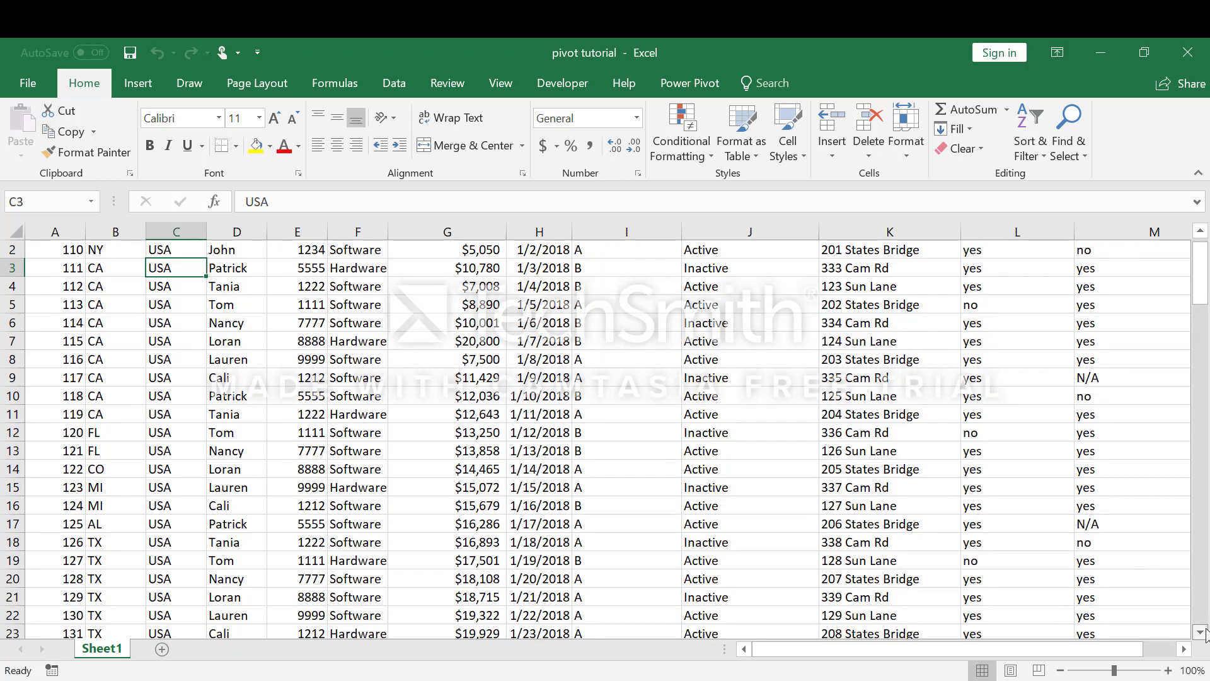
pyautogui.rightClick(1205, 632)
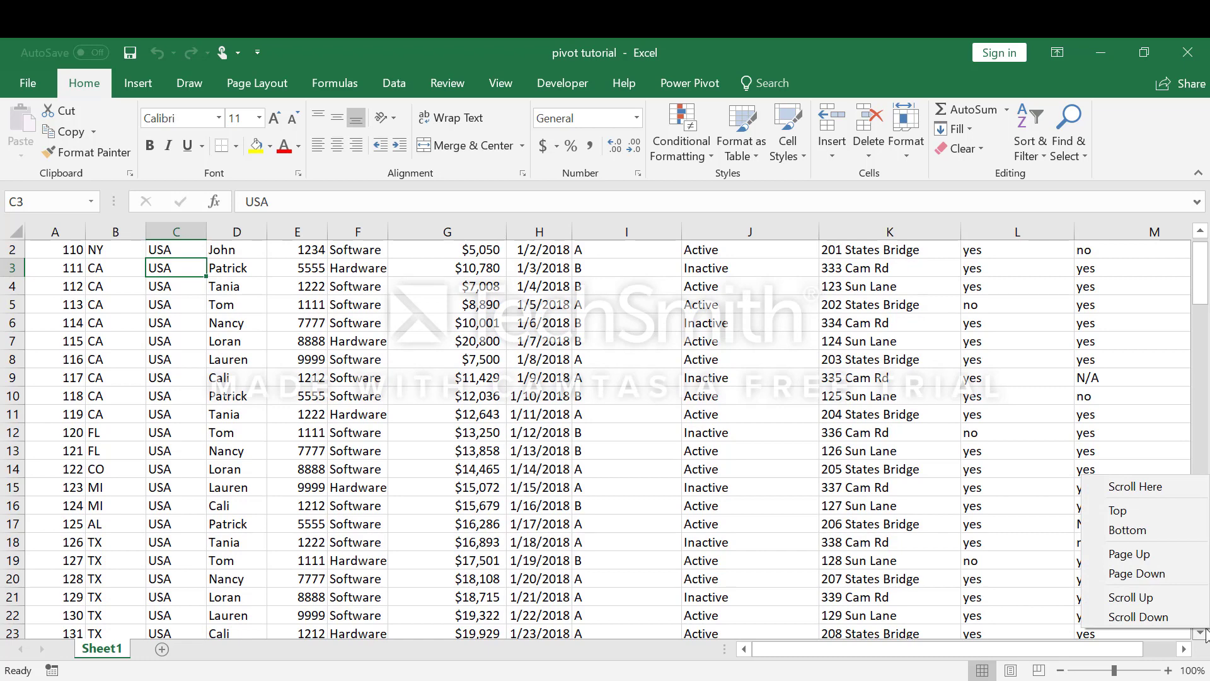
pyautogui.click(1202, 632)
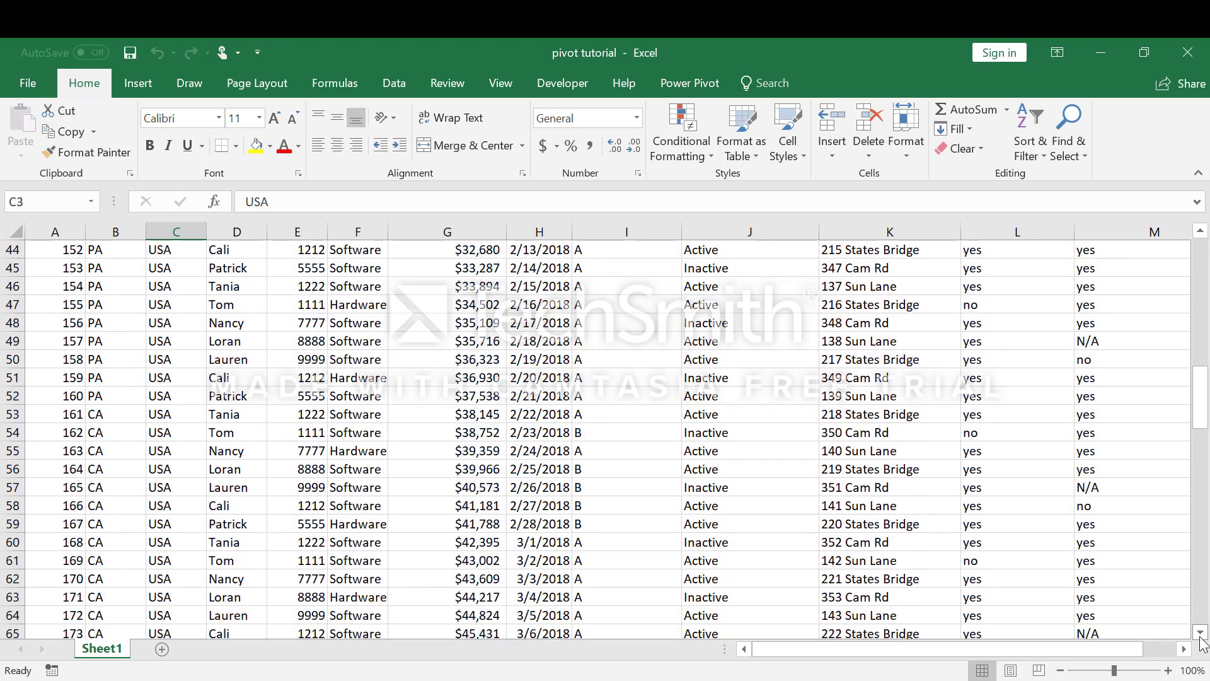
pyautogui.moveTo(1200, 403); pyautogui.dragTo(1208, 239)
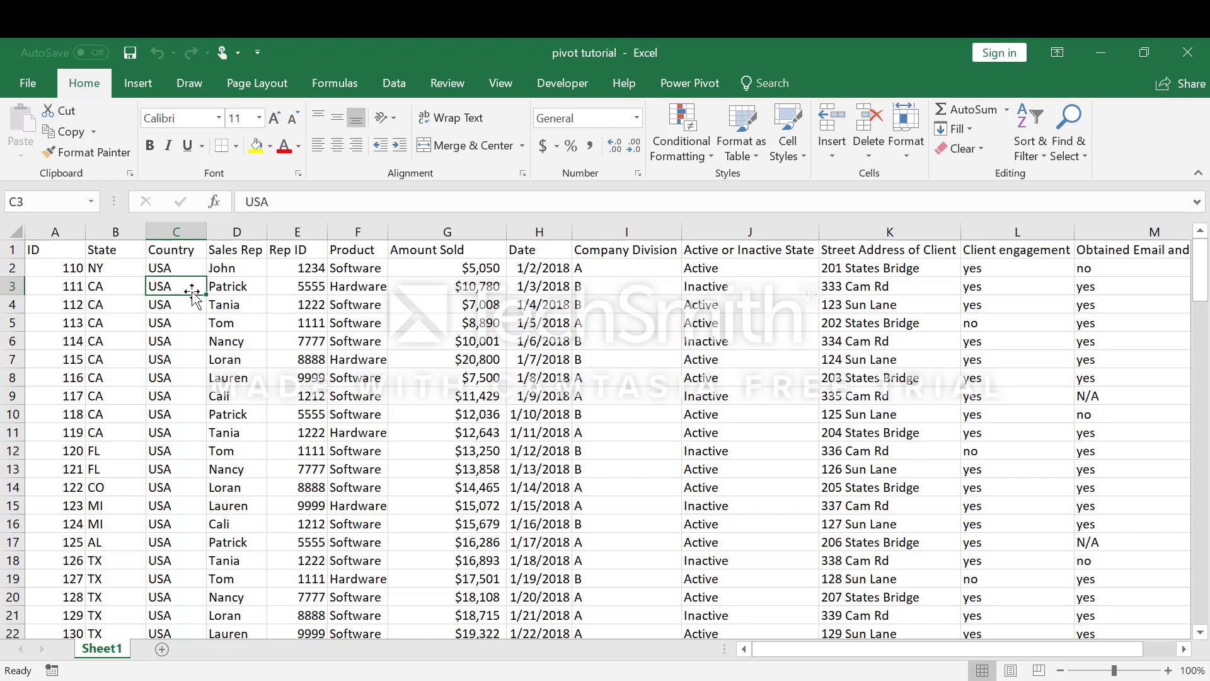
# Step: Convert the sales data range A1:M92 into a table with headers and undo the conversion
pyautogui.hotkey('ctrl', 't')
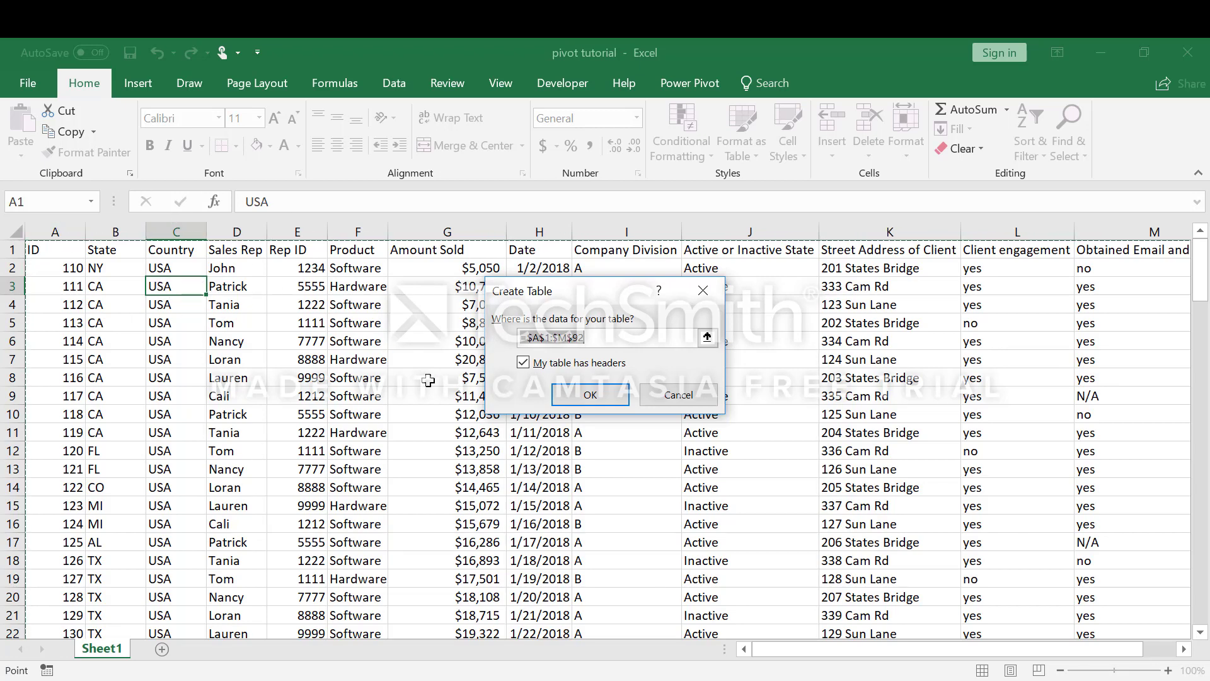
pyautogui.click(597, 389)
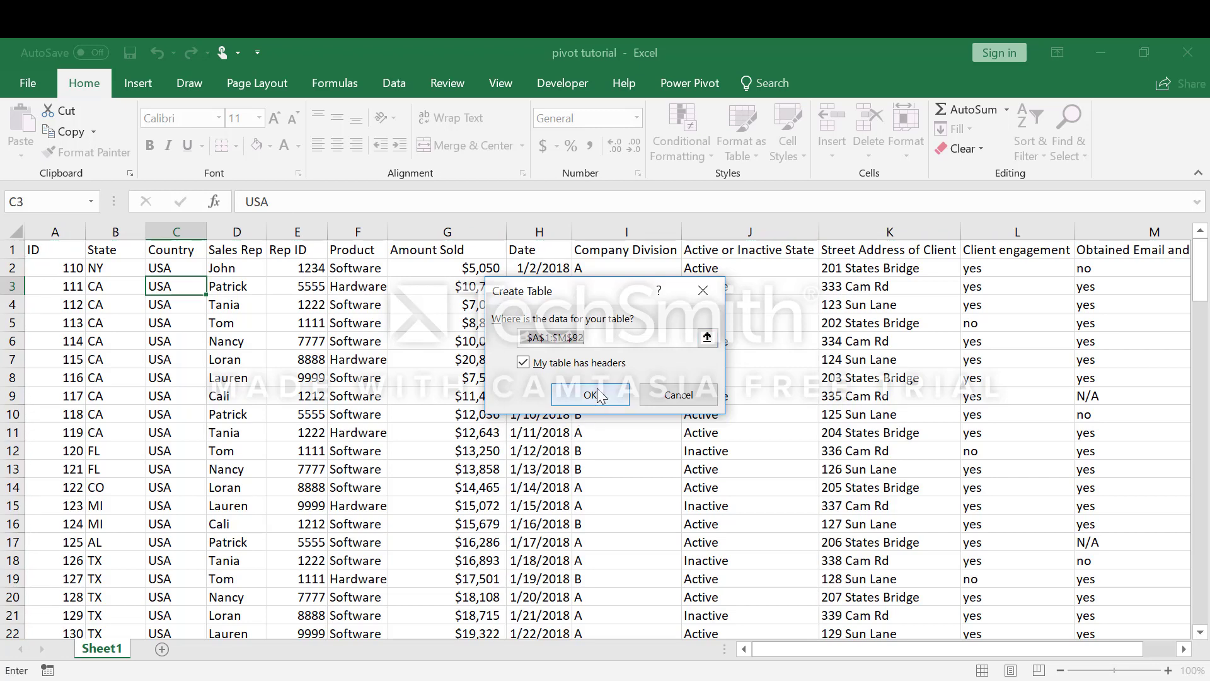
pyautogui.click(597, 394)
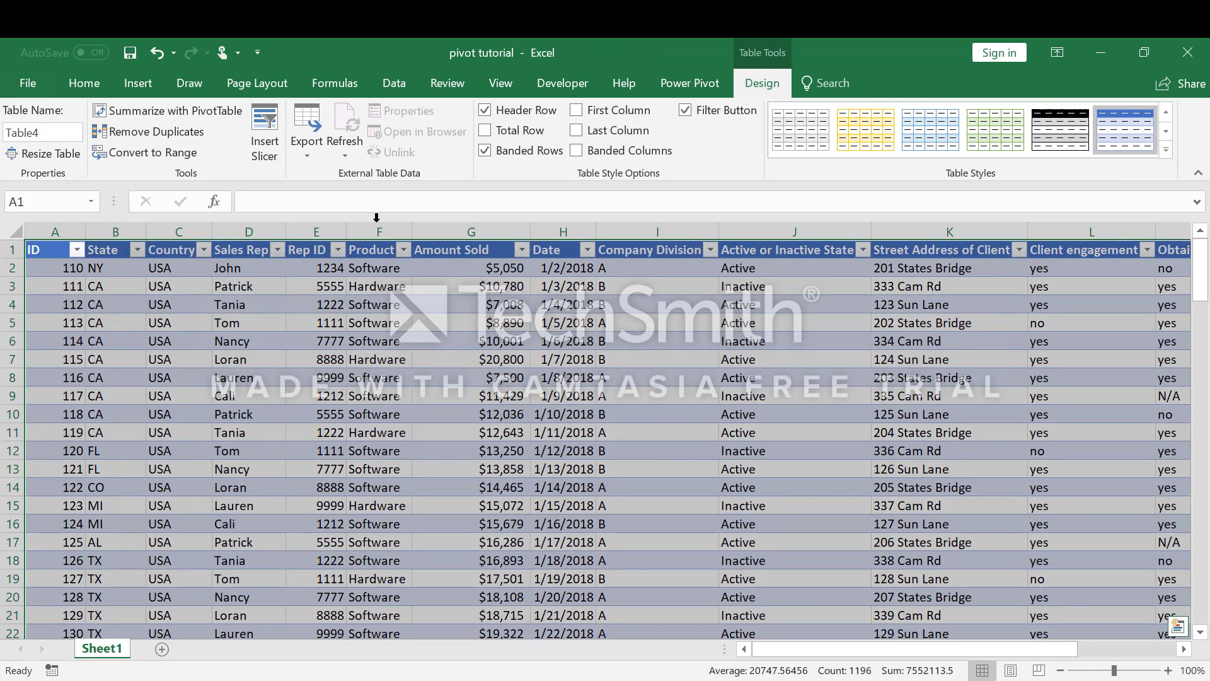
pyautogui.click(157, 50)
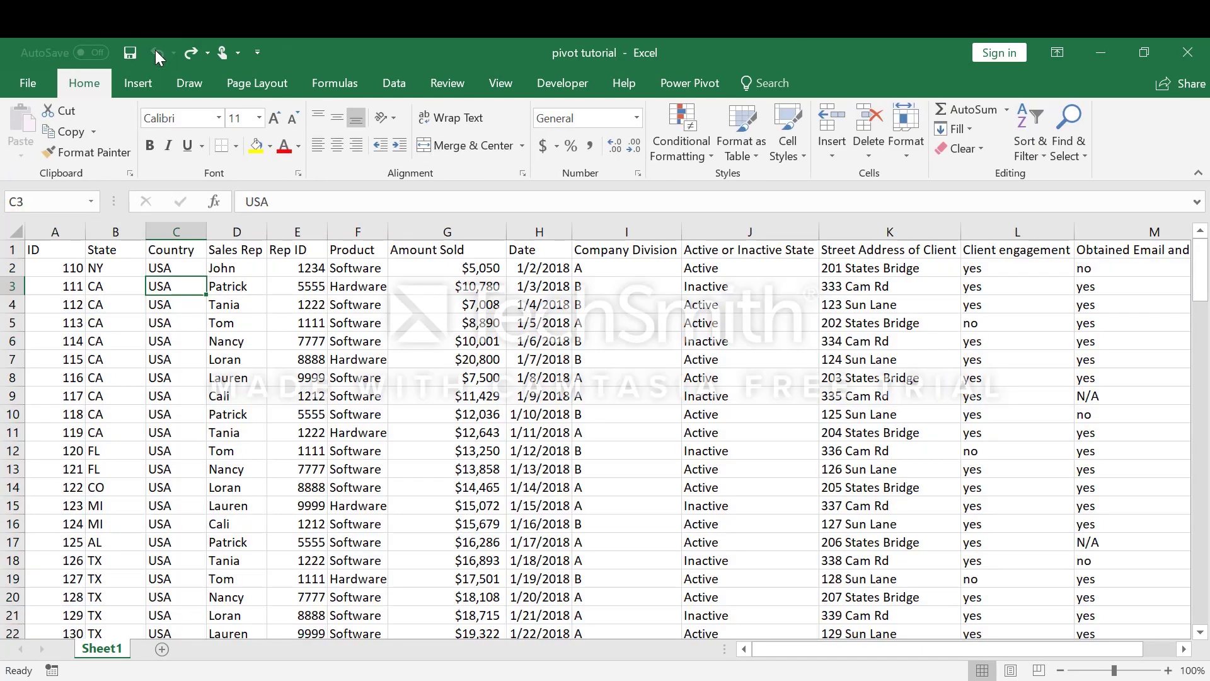
# Step: Insert a table over the sales data range A1:M92, treating the first row as headers
pyautogui.click(139, 83)
pyautogui.click(153, 122)
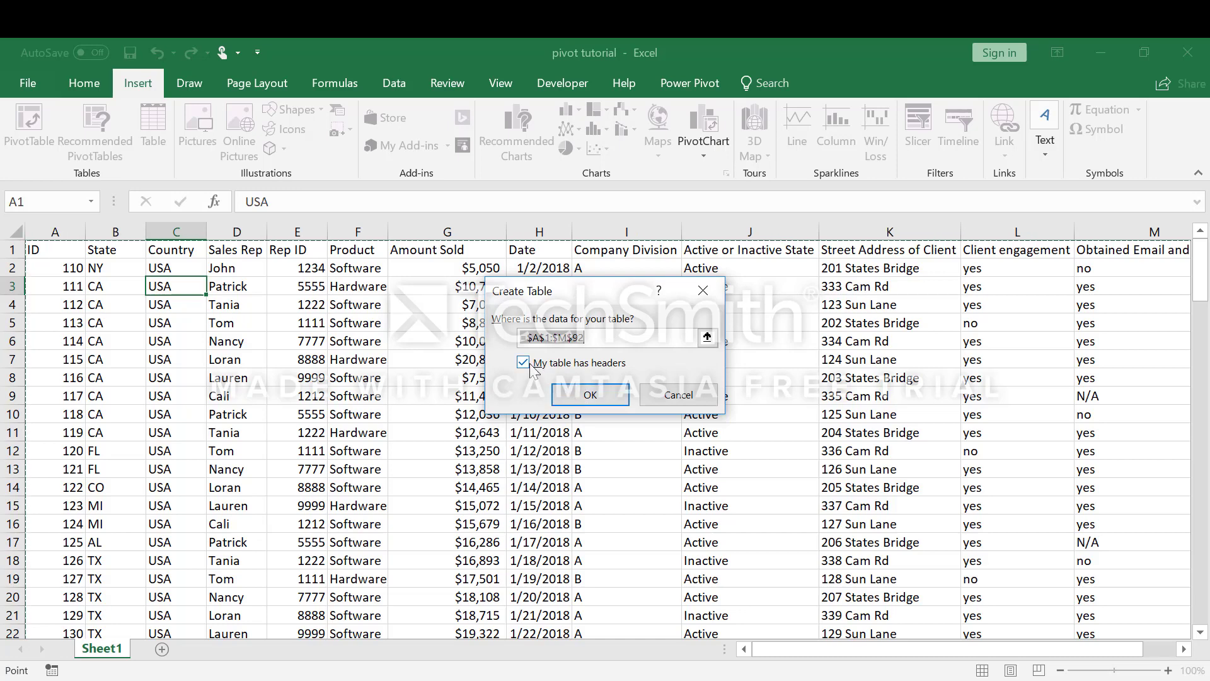
pyautogui.click(569, 396)
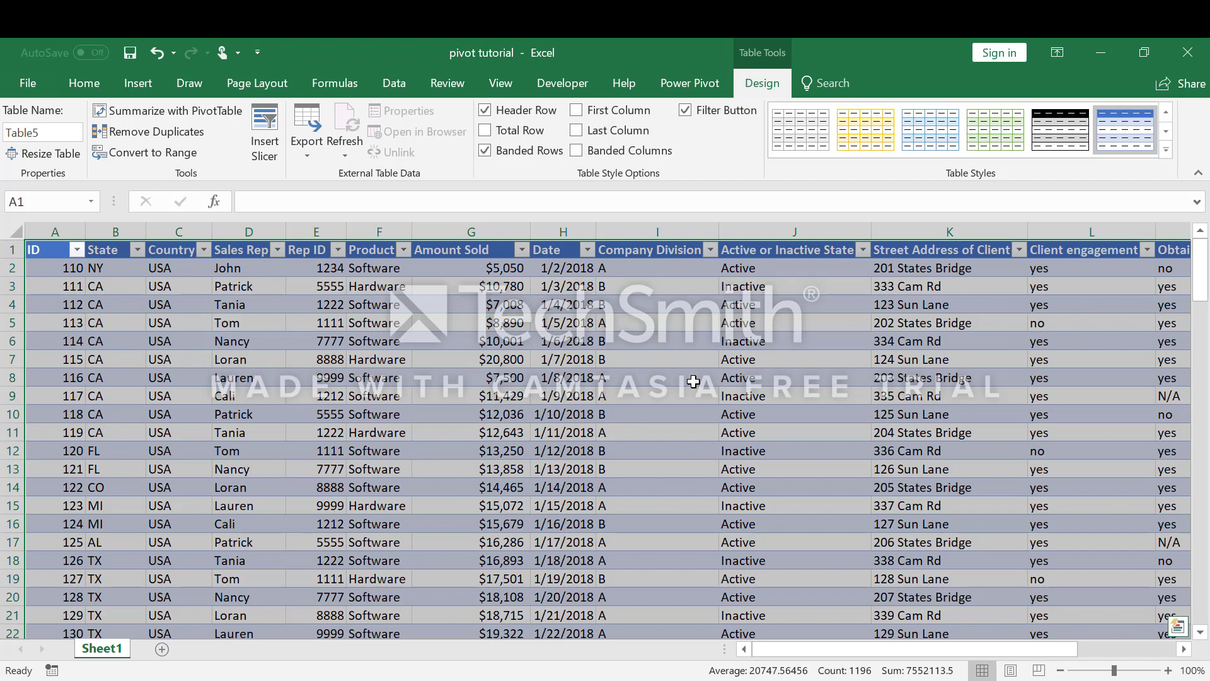
# Step: Summarize the sales table with a PivotTable on a new worksheet and look through its available fields
pyautogui.click(150, 110)
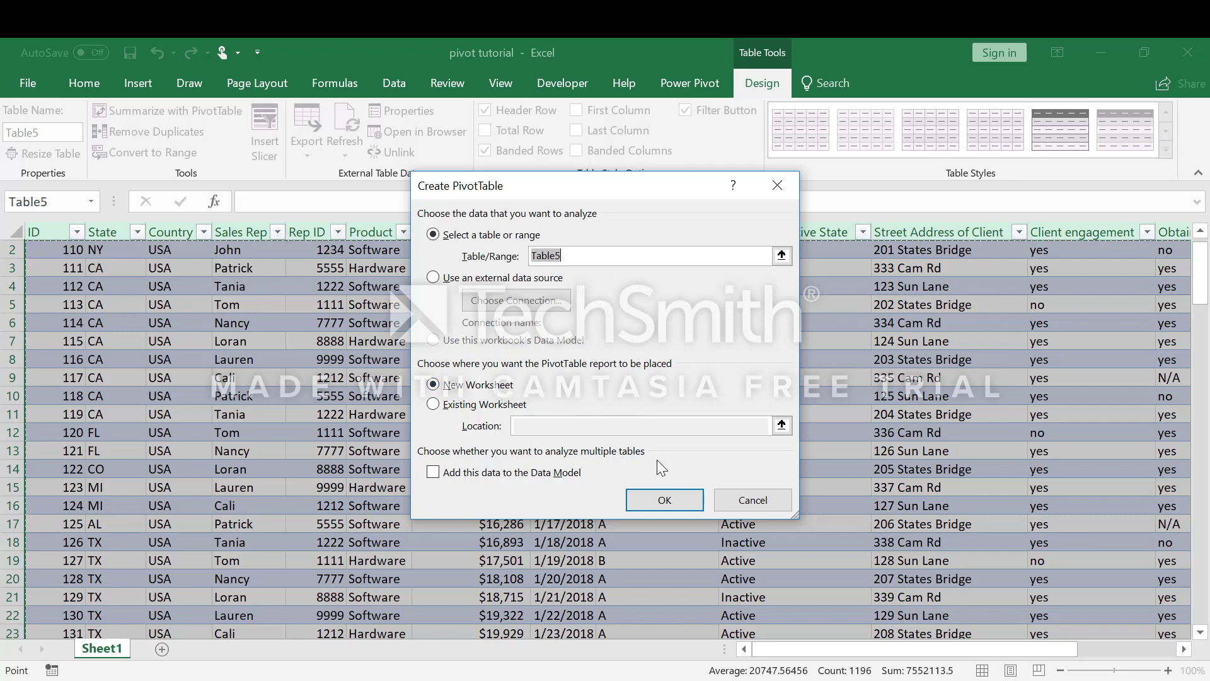
pyautogui.click(669, 500)
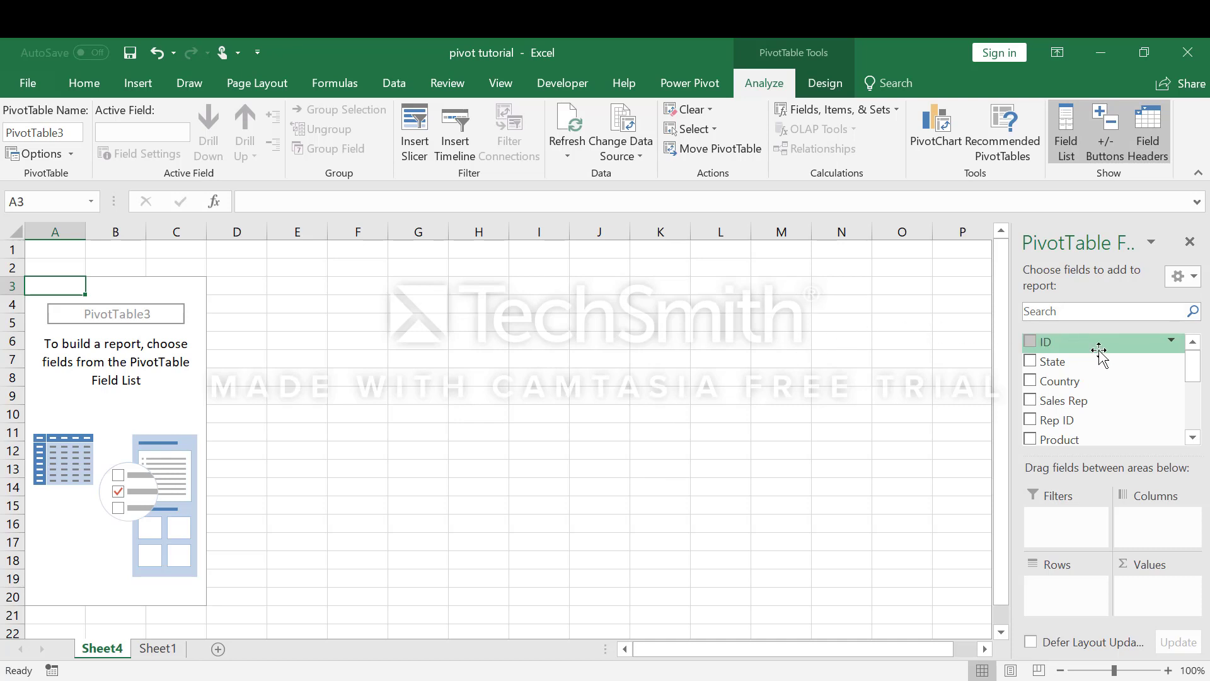
pyautogui.click(1191, 438)
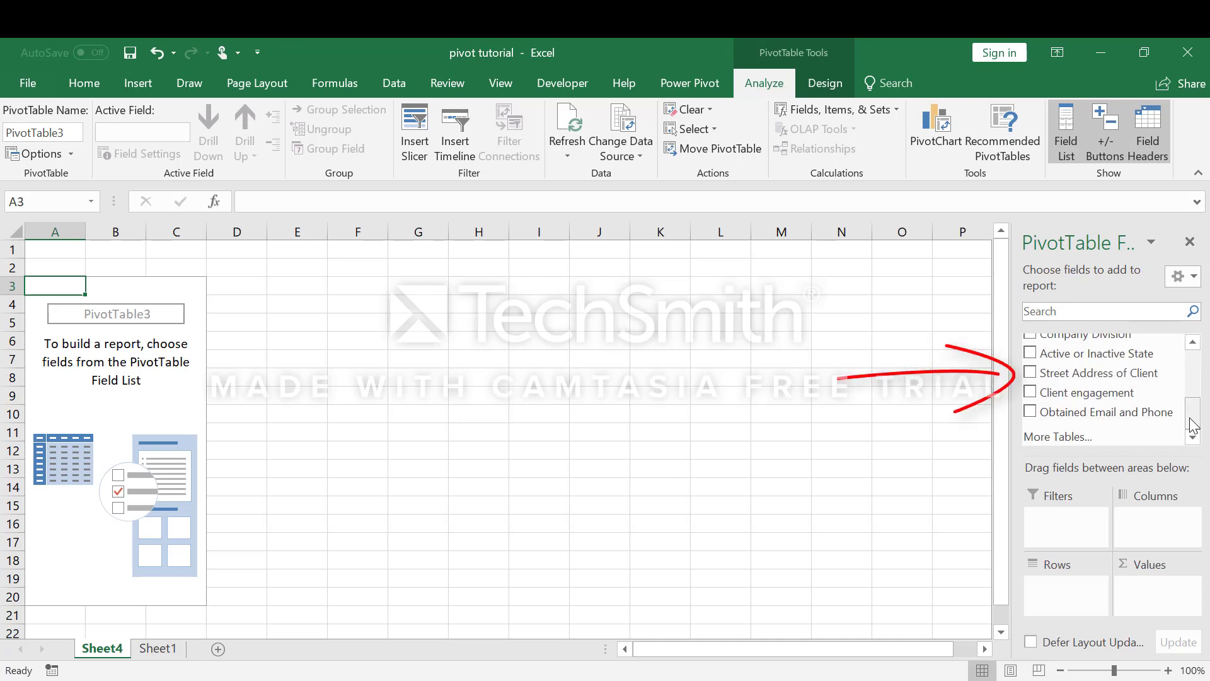
pyautogui.moveTo(1193, 425); pyautogui.dragTo(1196, 371)
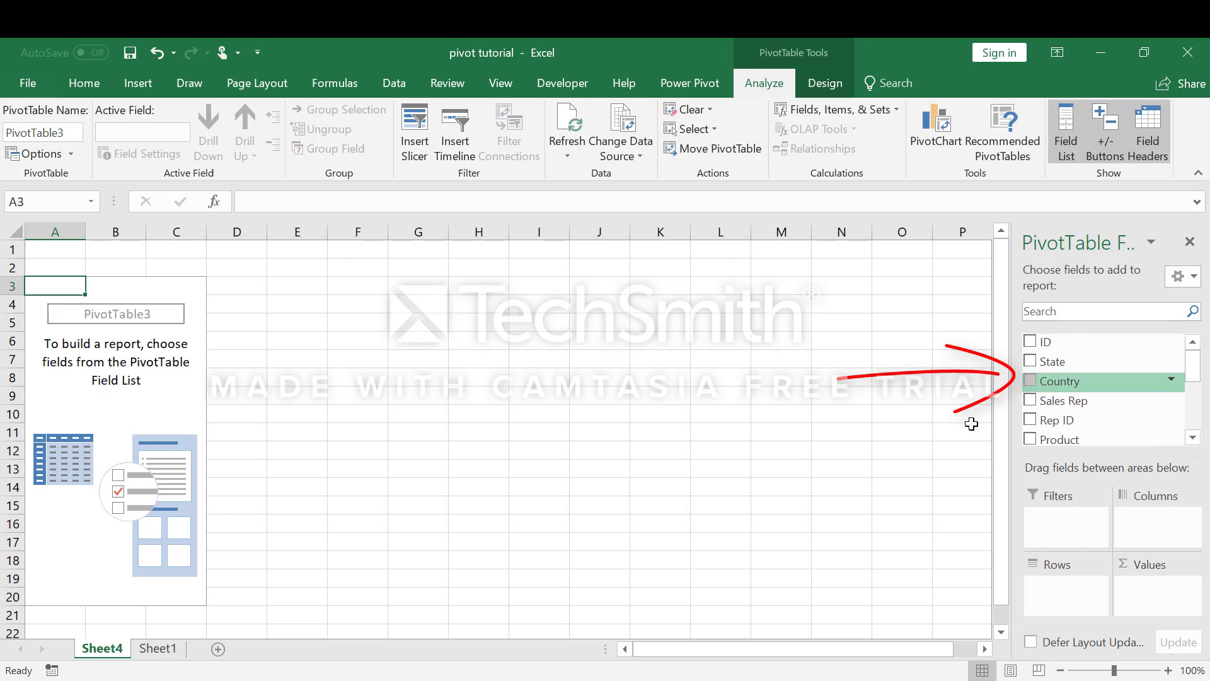
# Step: Rename the source data sheet, Sheet1, as Raw Data
pyautogui.click(159, 649)
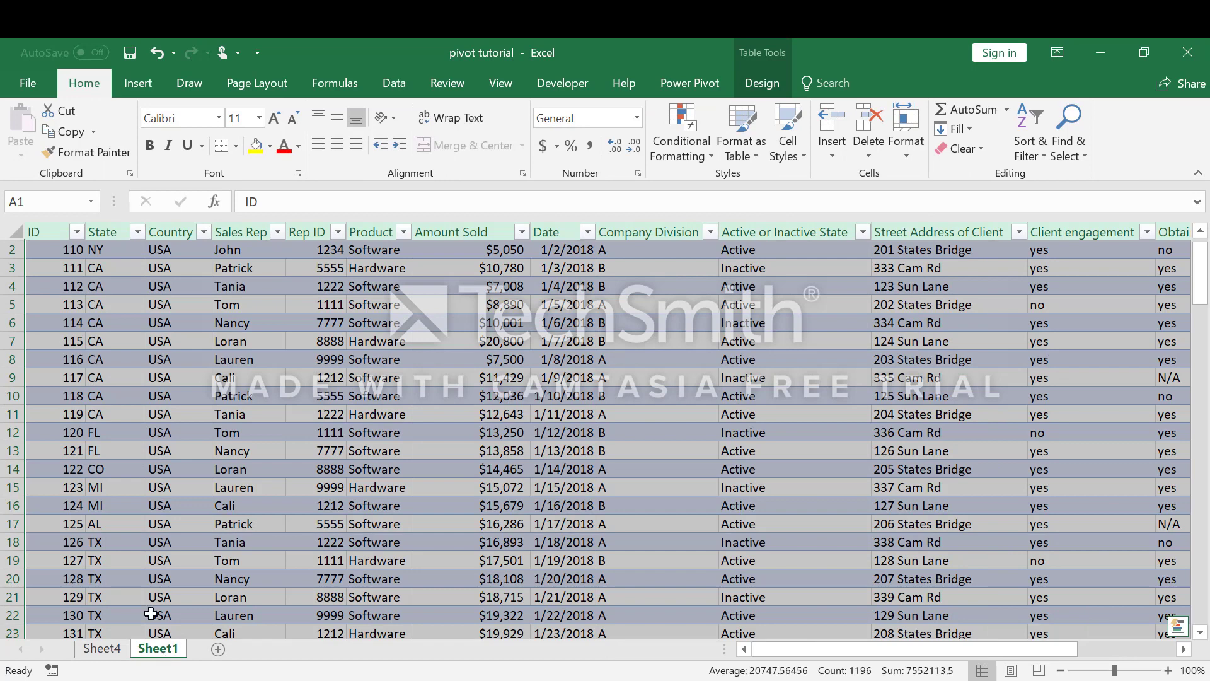
pyautogui.rightClick(174, 655)
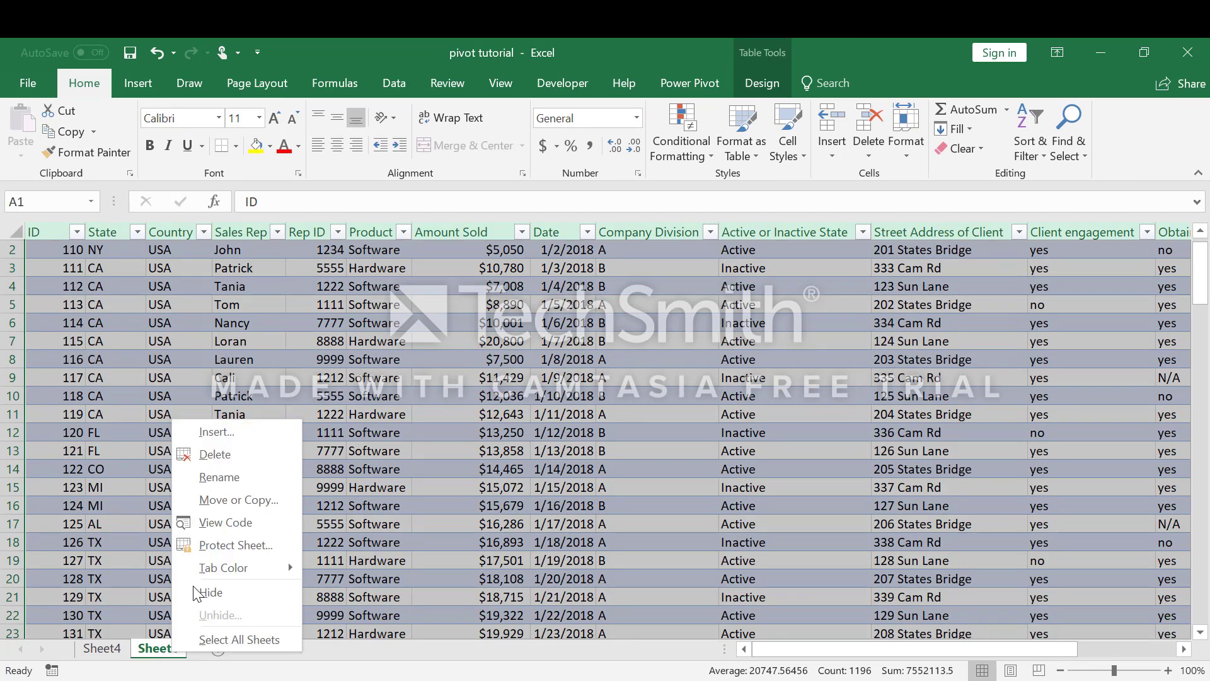
pyautogui.click(218, 482)
pyautogui.write('R')
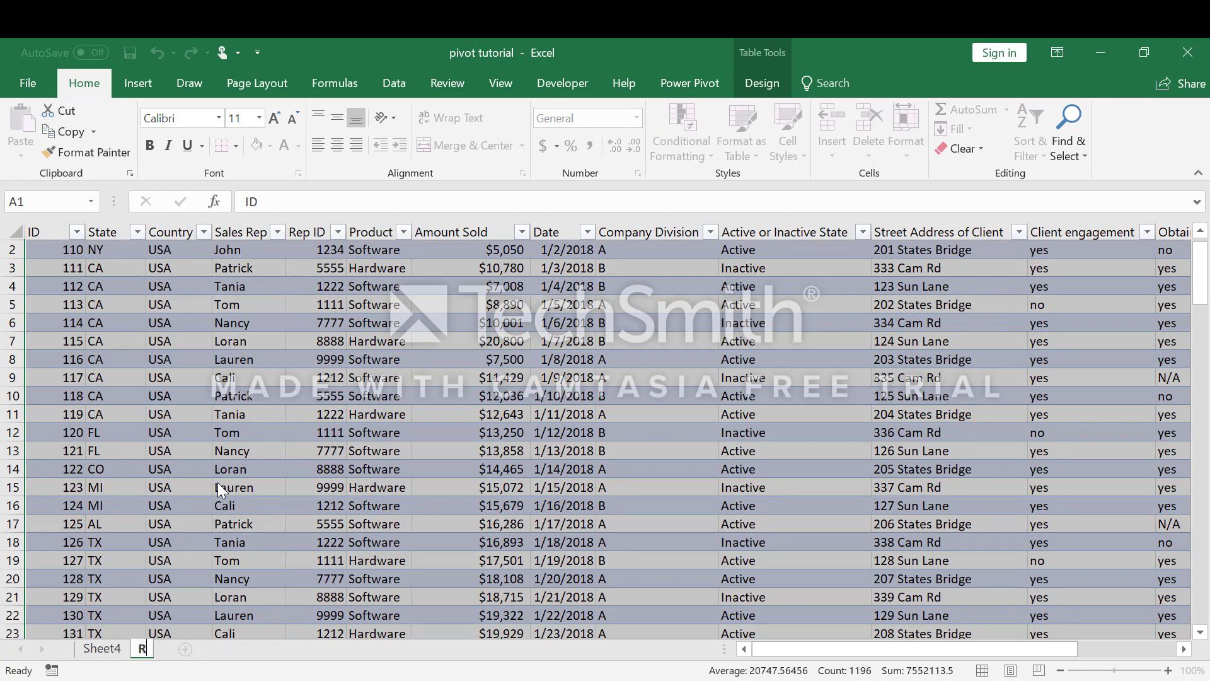
pyautogui.write('aw Date')
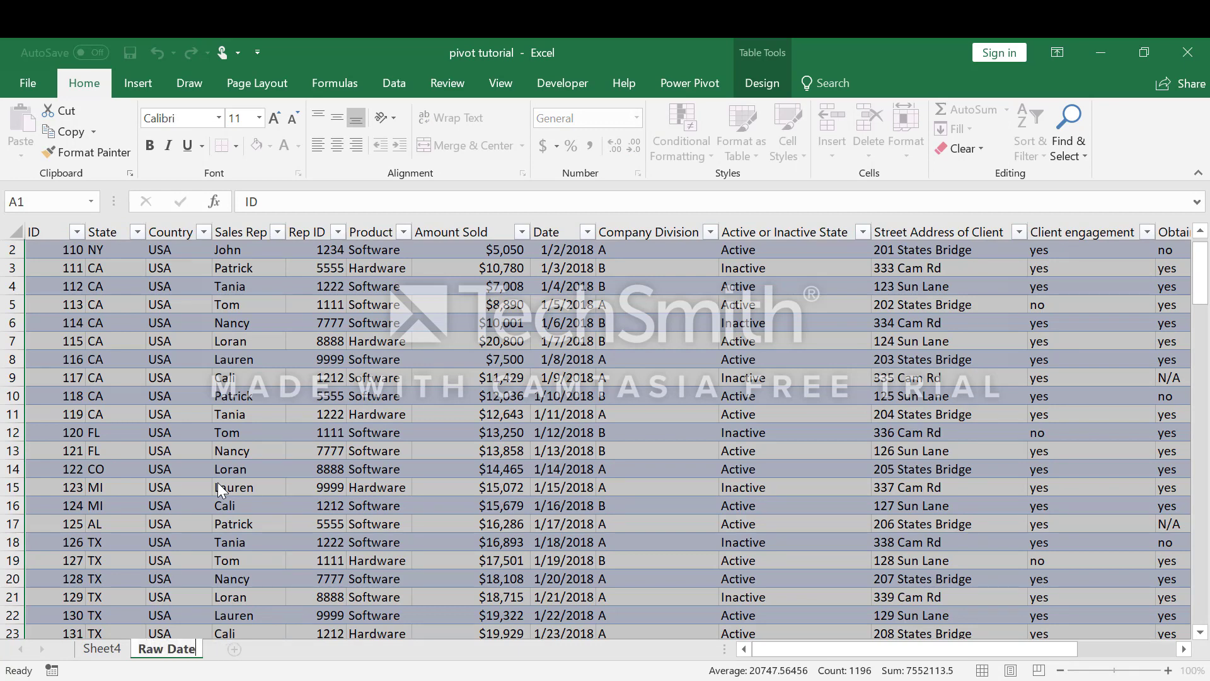
pyautogui.press('Return')
# Step: Rename the sheet holding the empty PivotTable, Sheet4, as Pivot Table
pyautogui.click(119, 656)
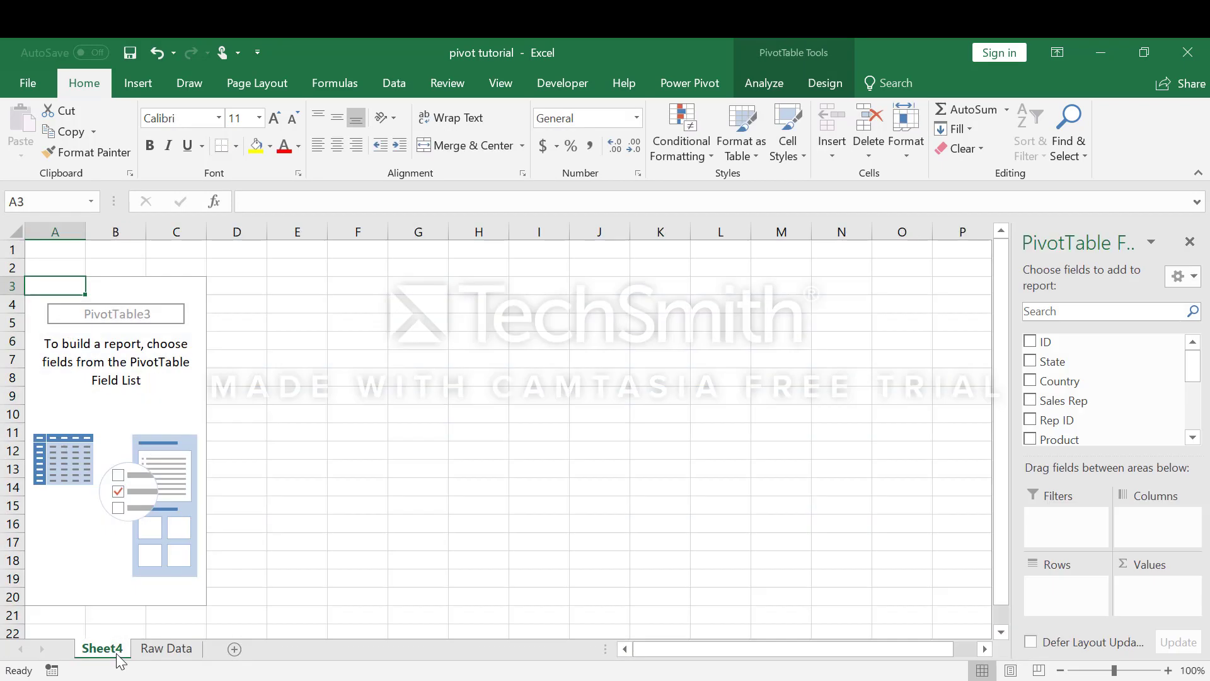
pyautogui.rightClick(118, 649)
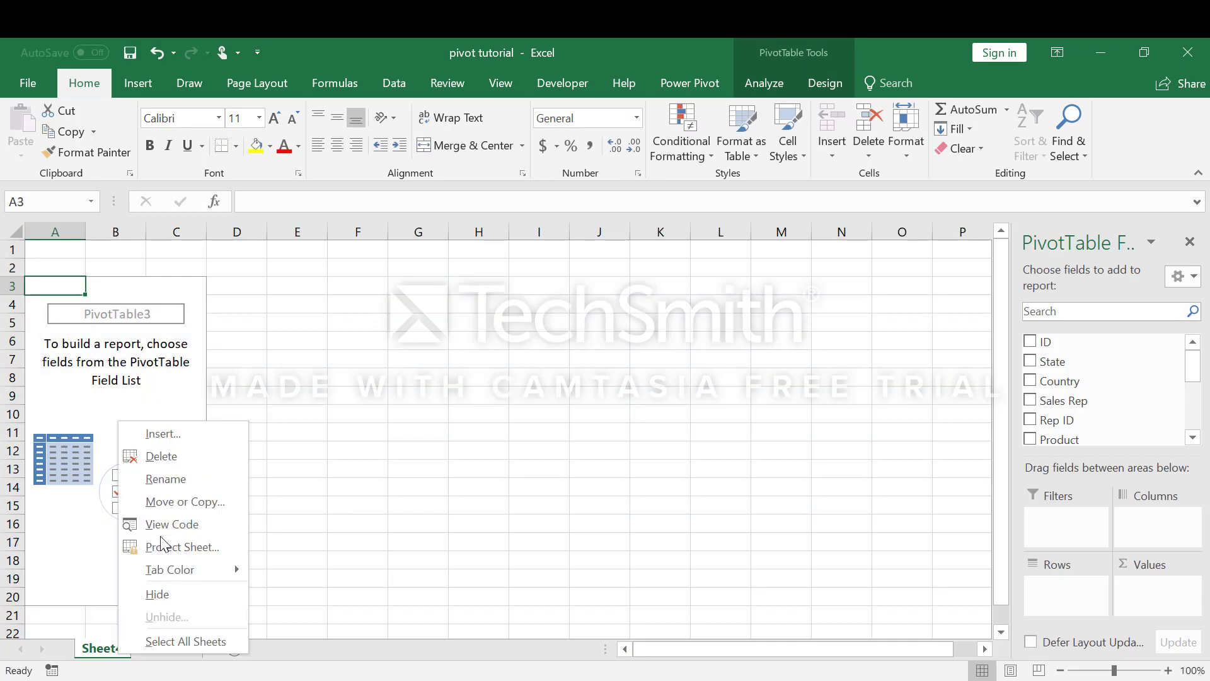
pyautogui.click(169, 483)
pyautogui.write('Piv')
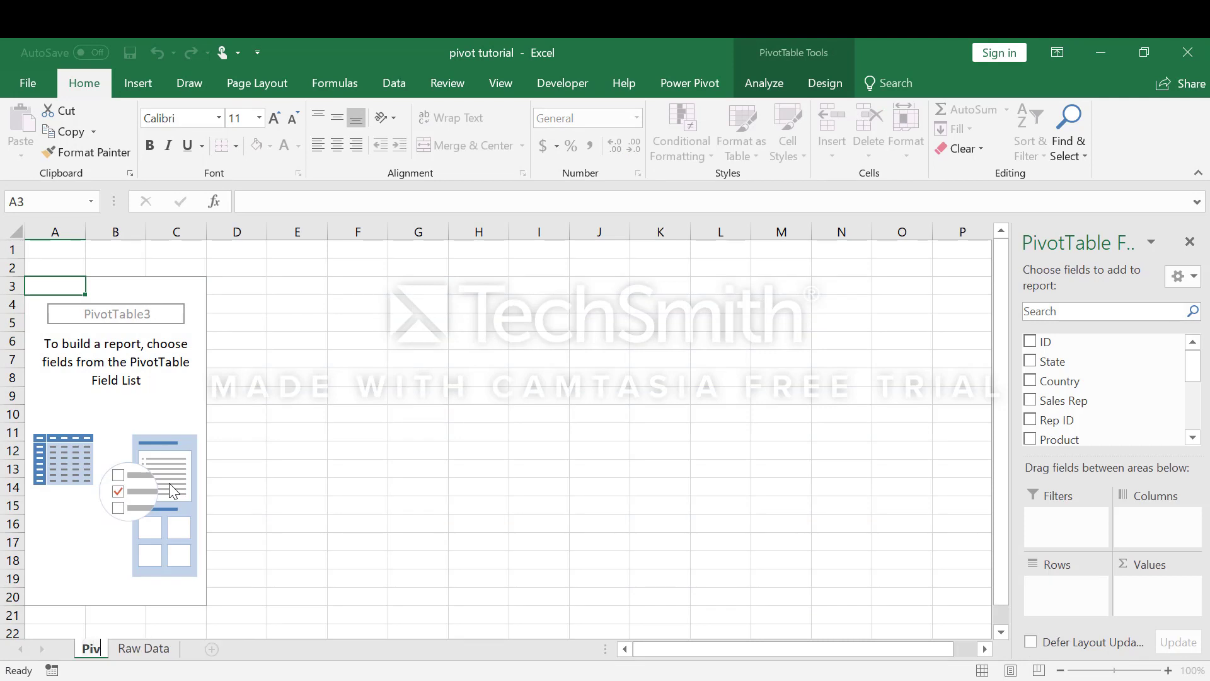
pyautogui.write('ot Table')
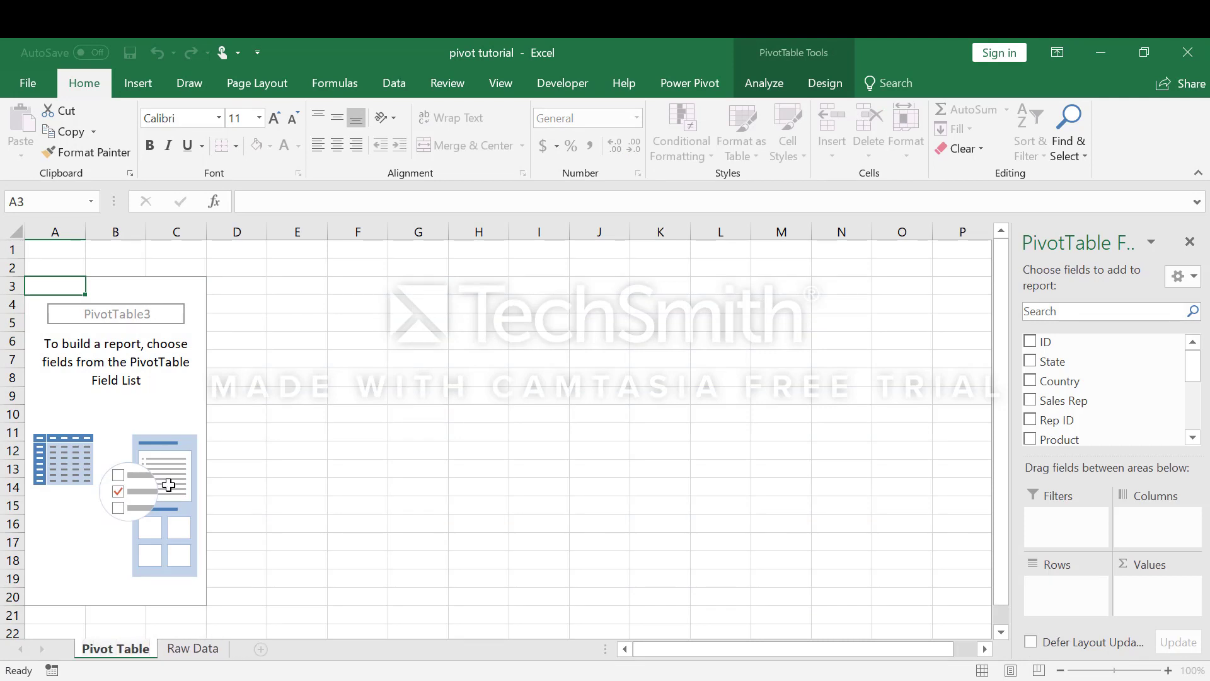
pyautogui.click(235, 561)
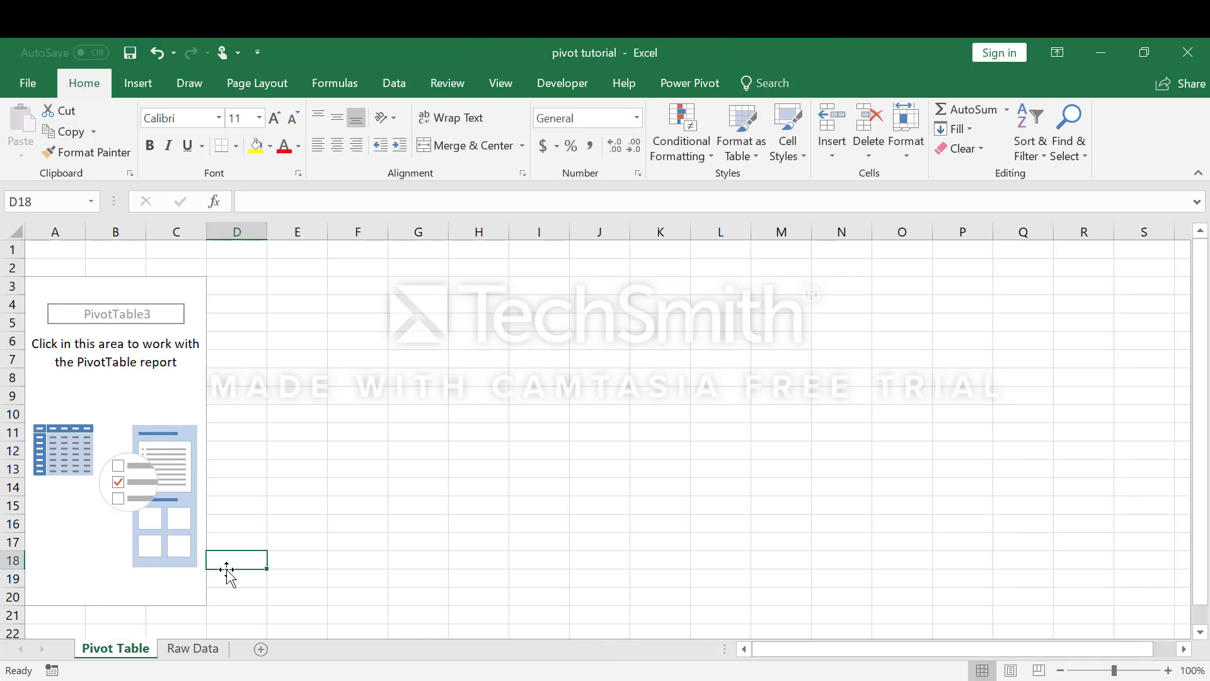
# Step: Add Sales Rep as the PivotTable's rows and Amount Sold as its summed values
pyautogui.click(178, 409)
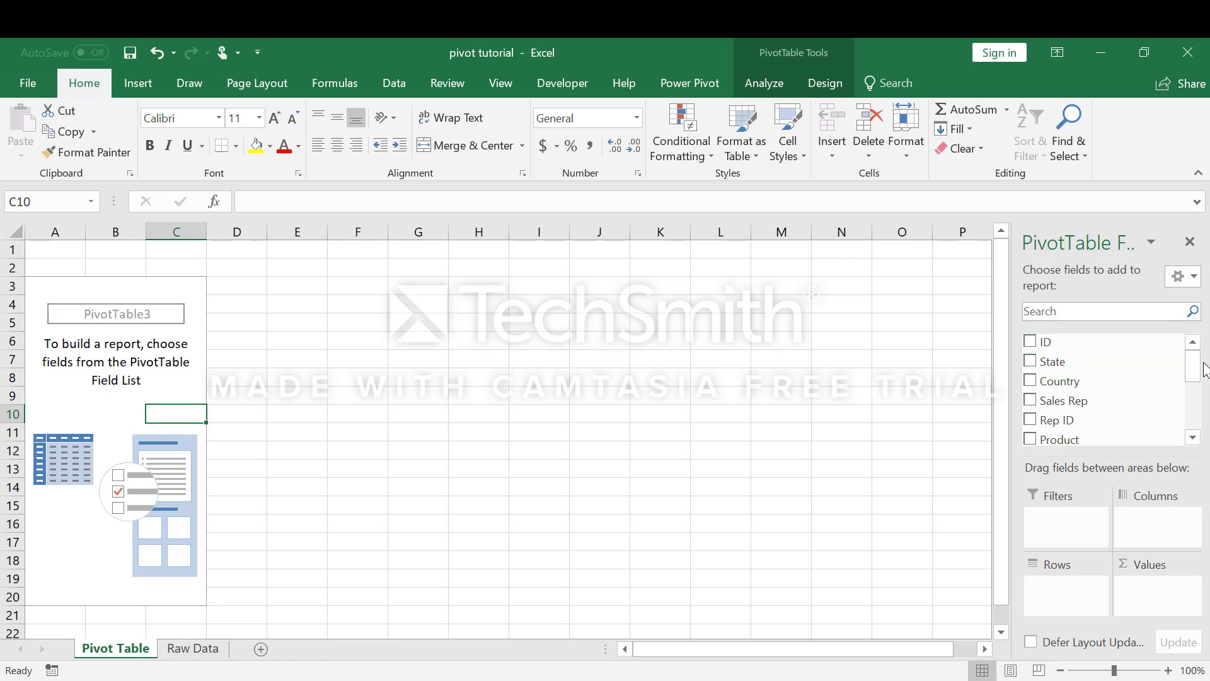
pyautogui.moveTo(1195, 373)
pyautogui.mouseDown()
pyautogui.moveTo(1196, 435)
pyautogui.moveTo(1199, 369)
pyautogui.mouseUp()
pyautogui.click(1032, 399)
pyautogui.click(1193, 439)
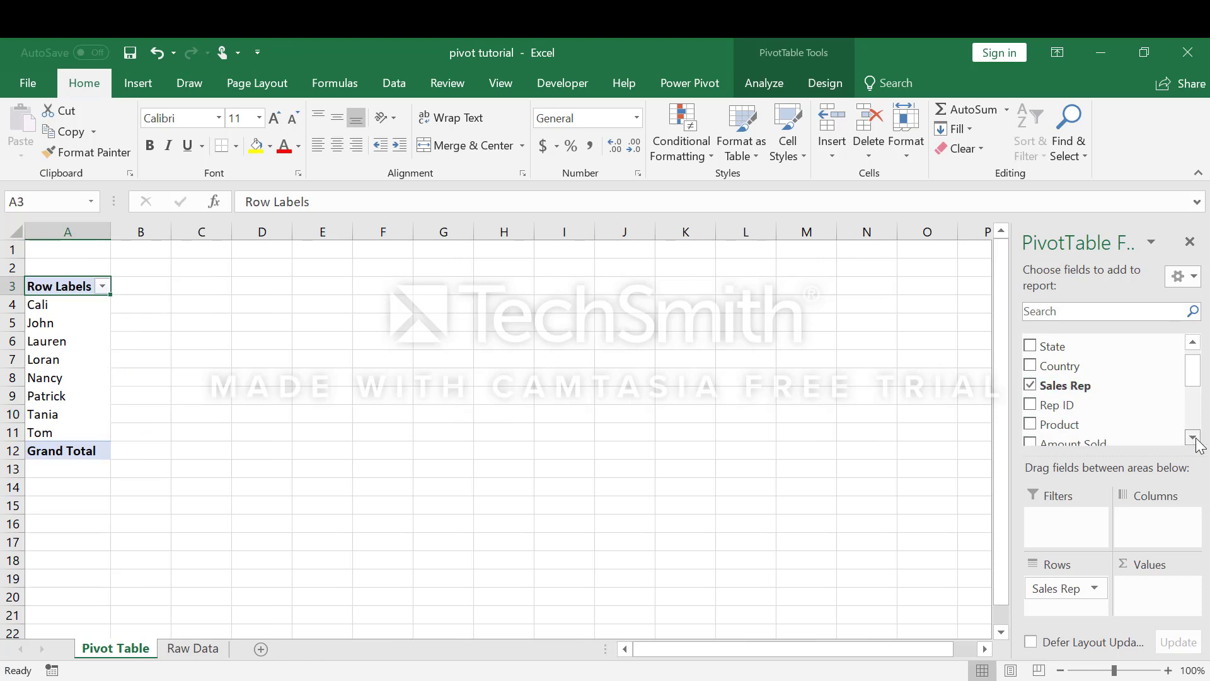
pyautogui.click(1193, 438)
pyautogui.click(1193, 438)
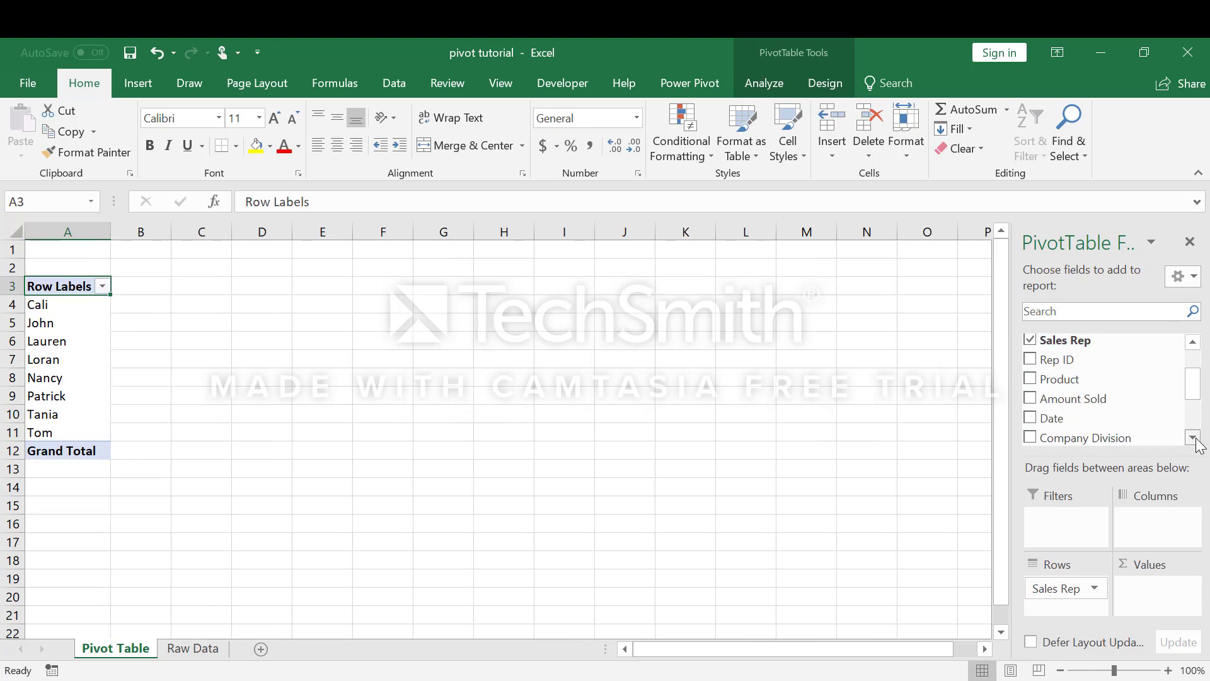
pyautogui.click(1030, 398)
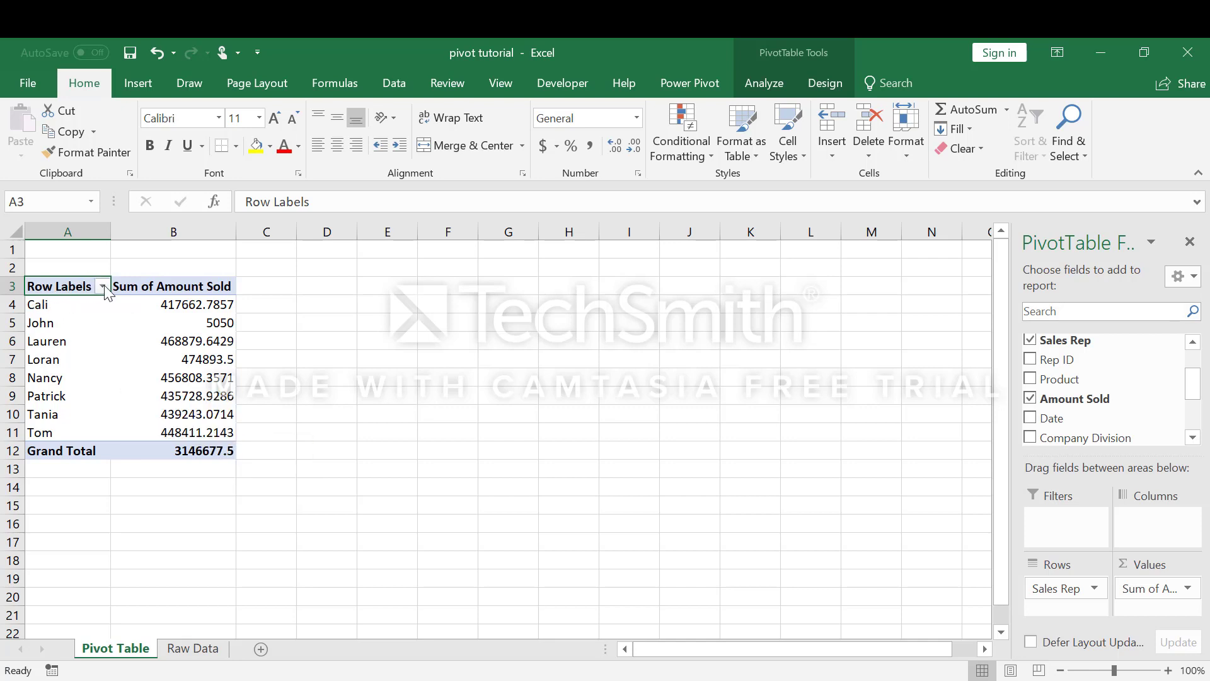
# Step: Add the State field as a report filter of the PivotTable
pyautogui.moveTo(118, 382)
pyautogui.moveTo(1196, 387); pyautogui.dragTo(1199, 375)
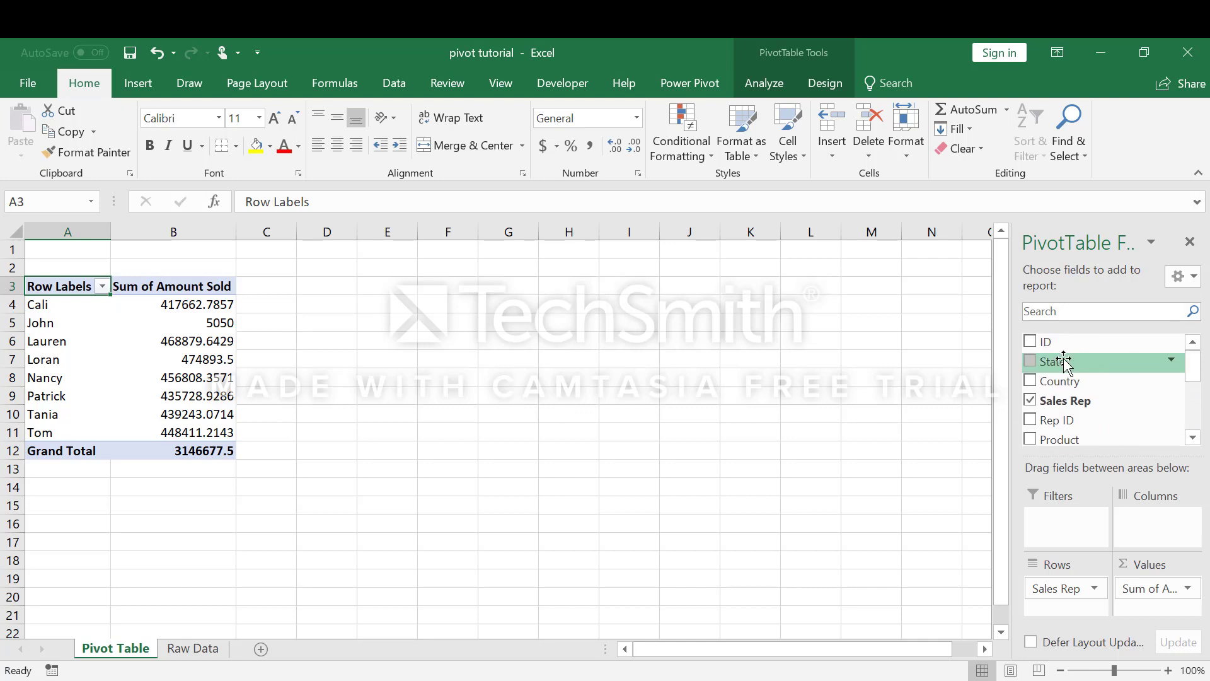
pyautogui.moveTo(1064, 363); pyautogui.dragTo(1080, 541)
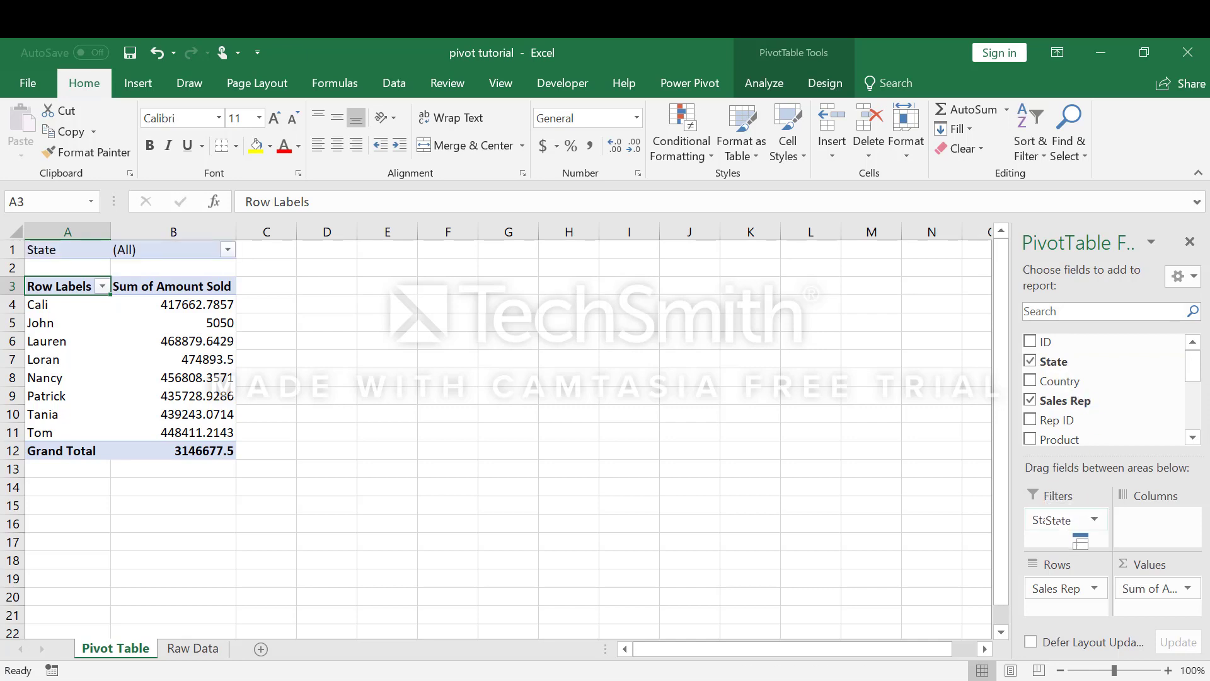
# Step: Filter the PivotTable by State to show only CA sales
pyautogui.click(227, 251)
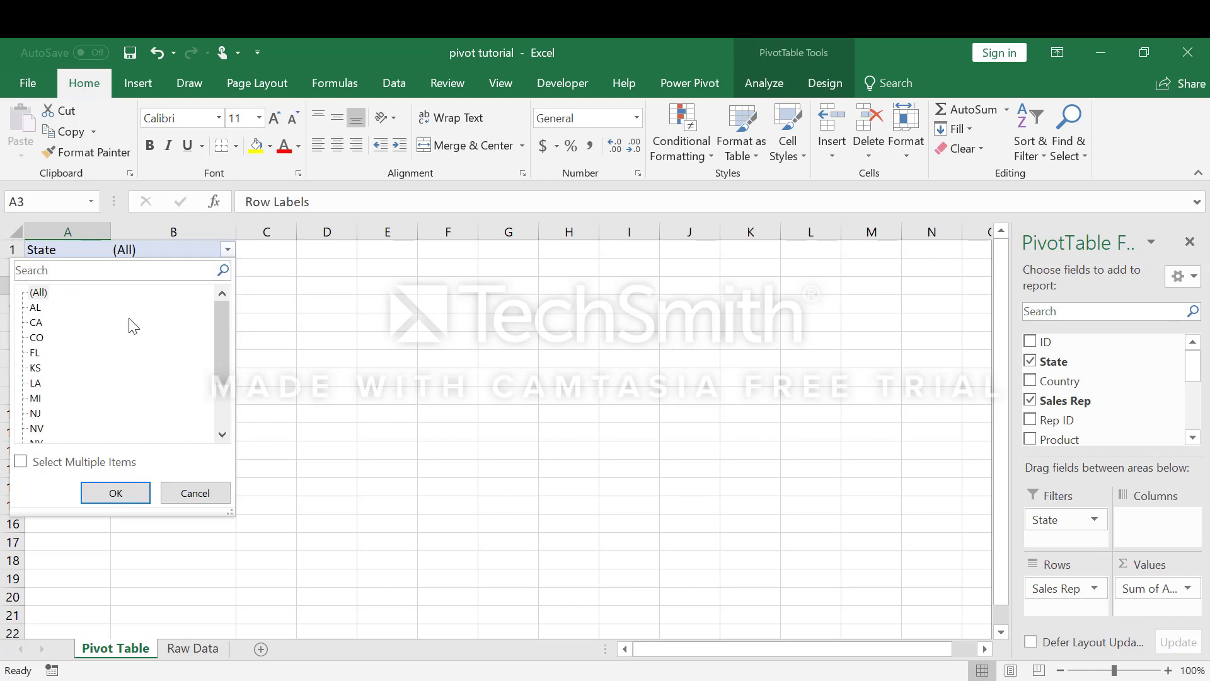
pyautogui.moveTo(225, 334); pyautogui.dragTo(227, 304)
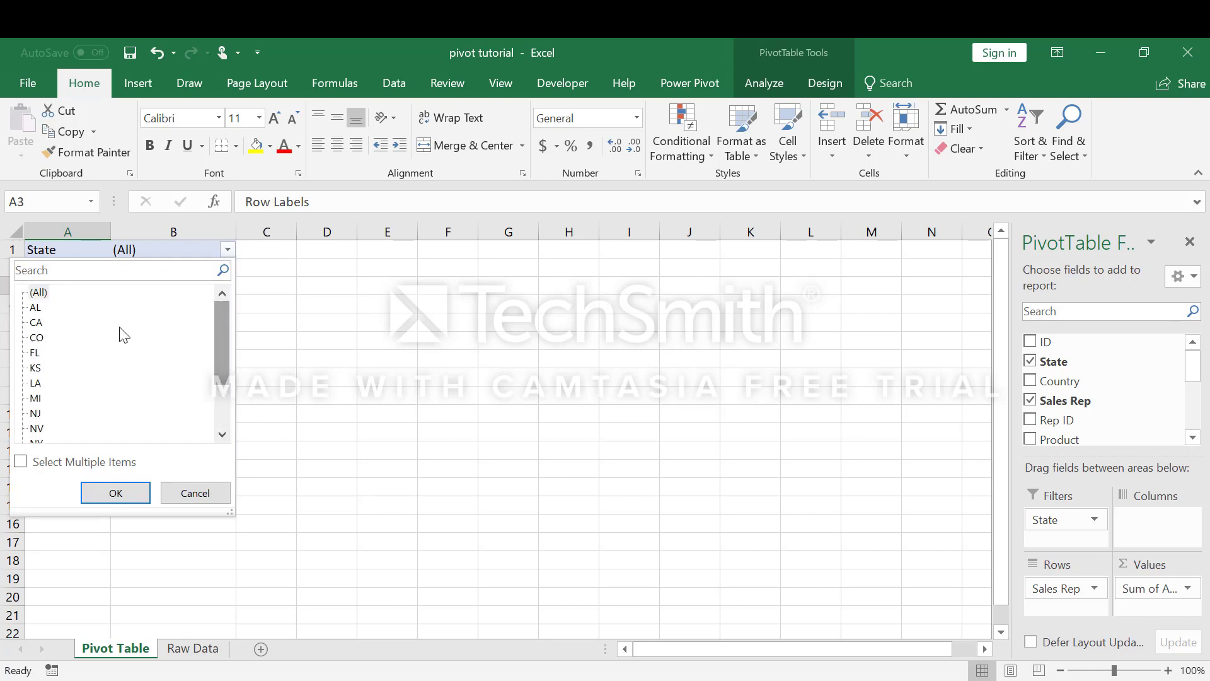
pyautogui.click(38, 323)
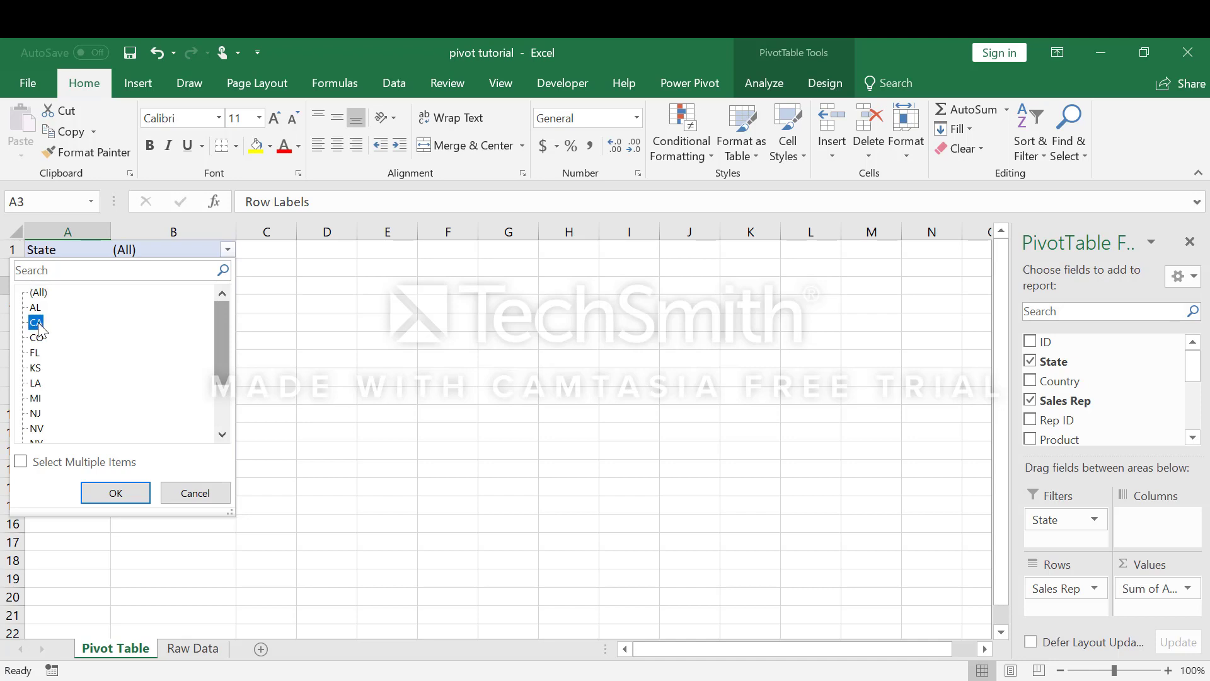
pyautogui.click(109, 491)
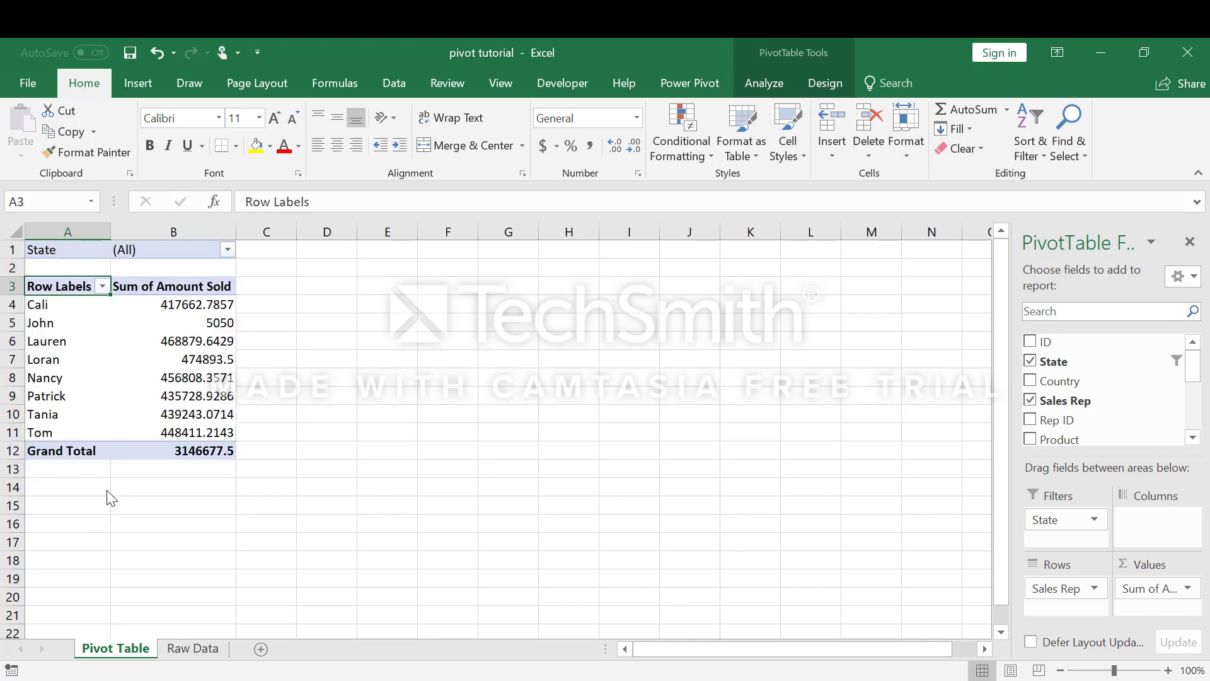
# Step: Change the PivotTable's State filter to KS
pyautogui.click(229, 249)
pyautogui.click(38, 368)
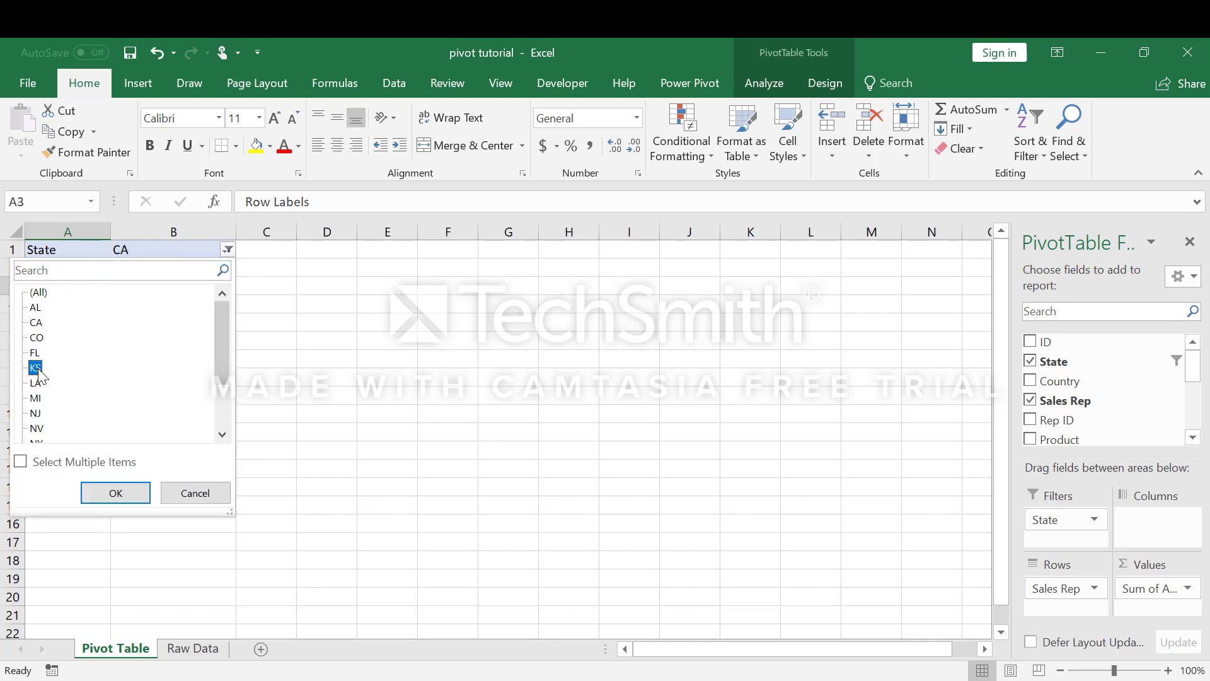
pyautogui.click(104, 491)
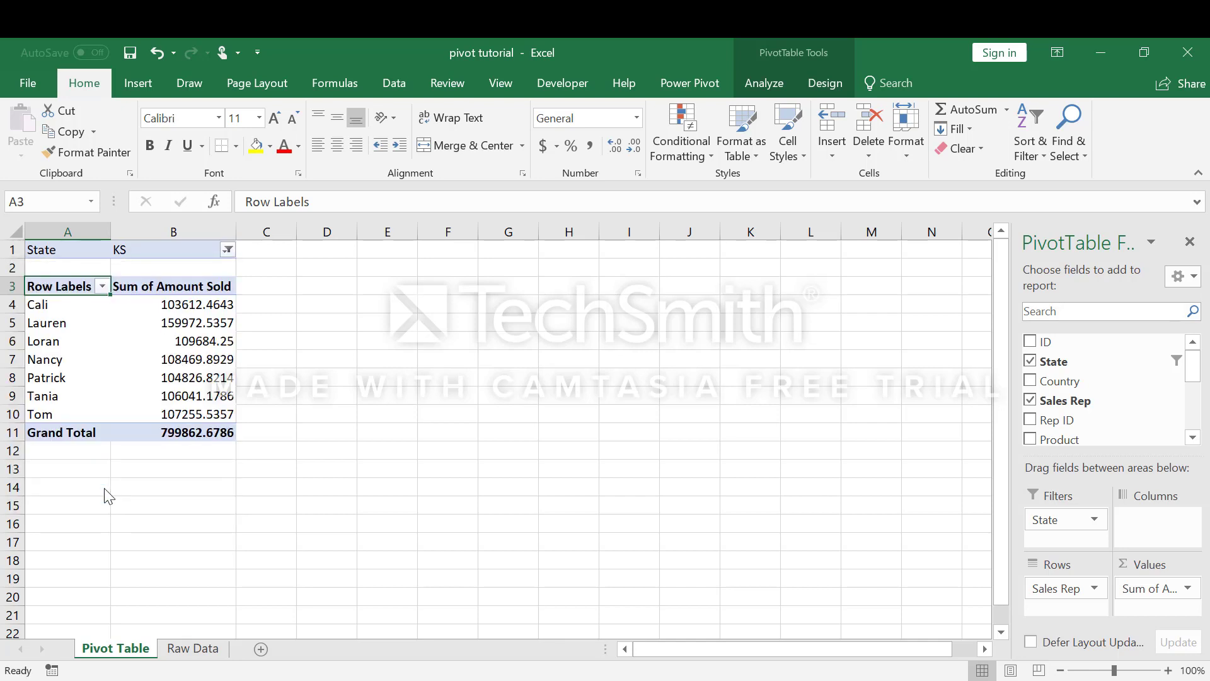
# Step: Reset the PivotTable's State filter to (All)
pyautogui.click(228, 249)
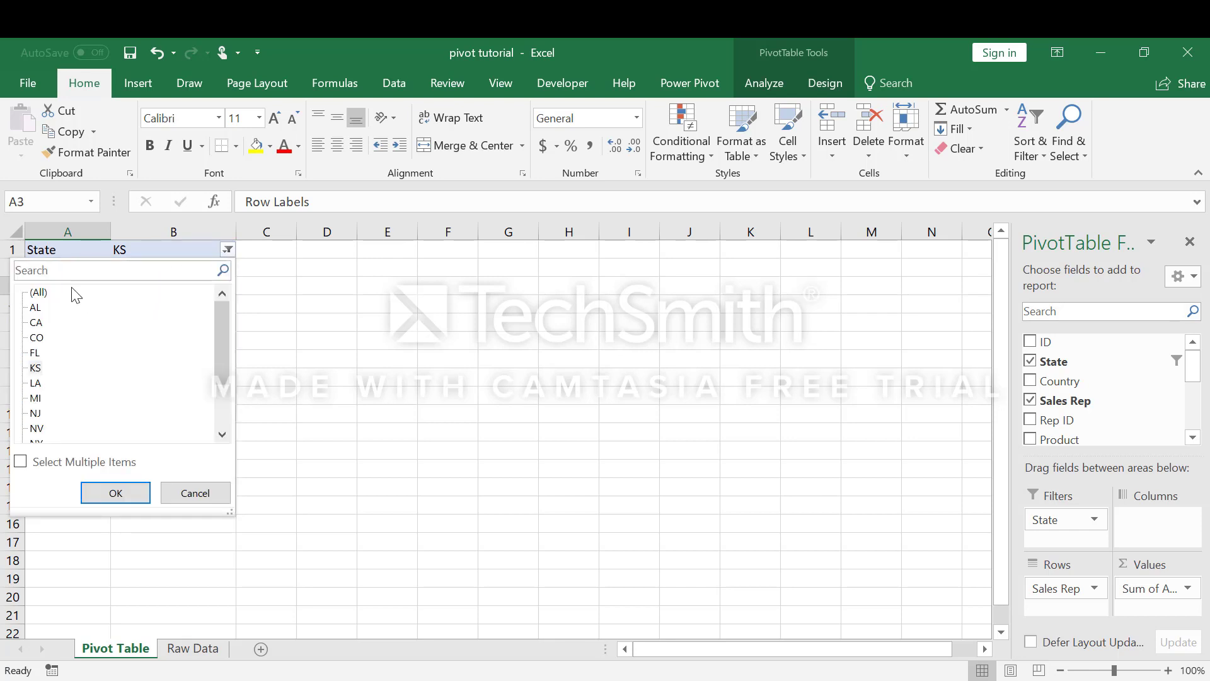
pyautogui.click(114, 492)
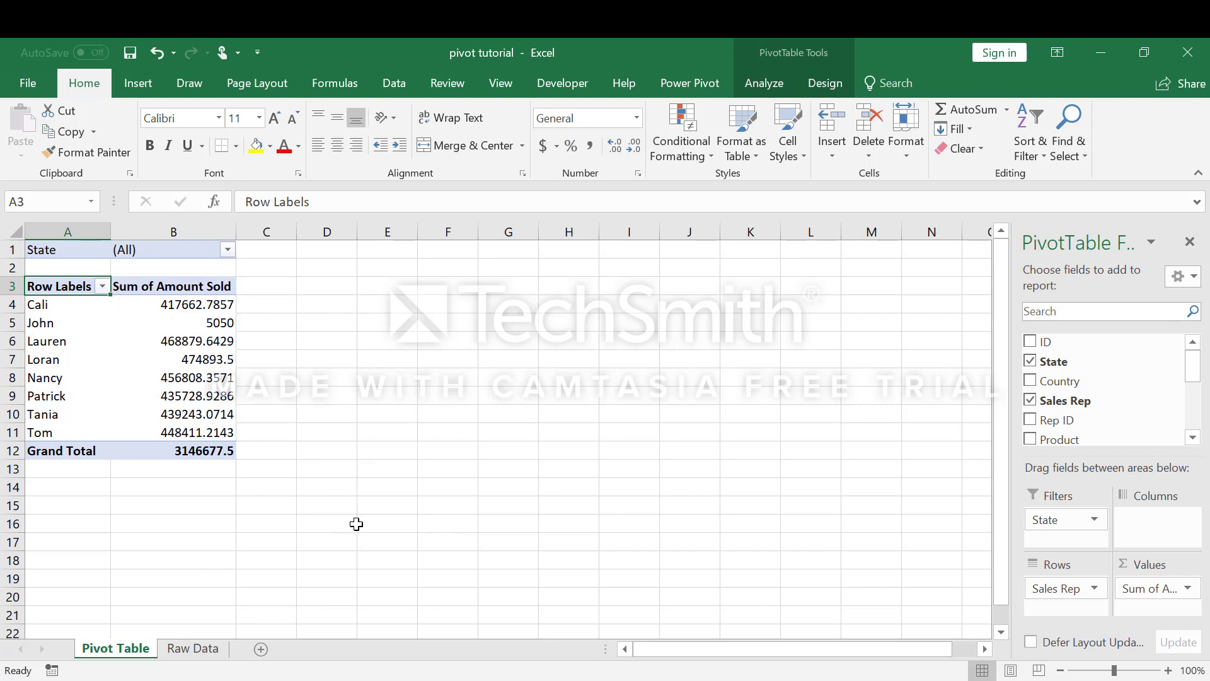
# Step: Insert a Clustered Column PivotChart from the PivotTable and place it directly beside the table, against row 1
pyautogui.click(147, 83)
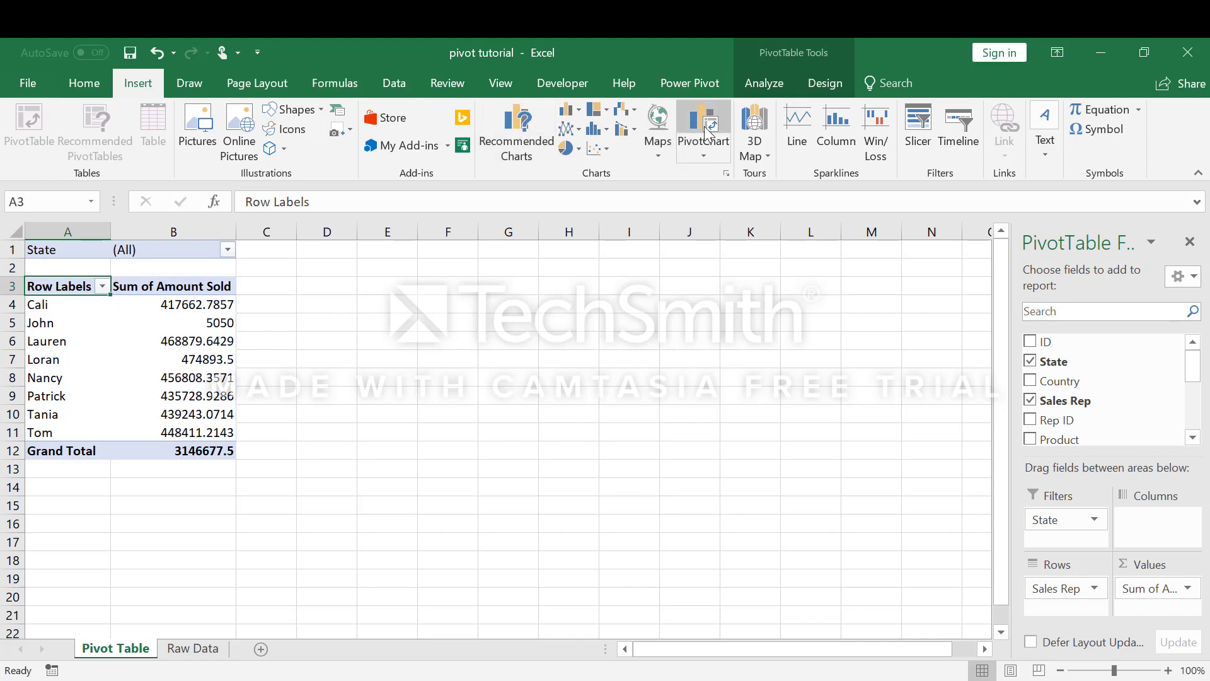
pyautogui.click(708, 132)
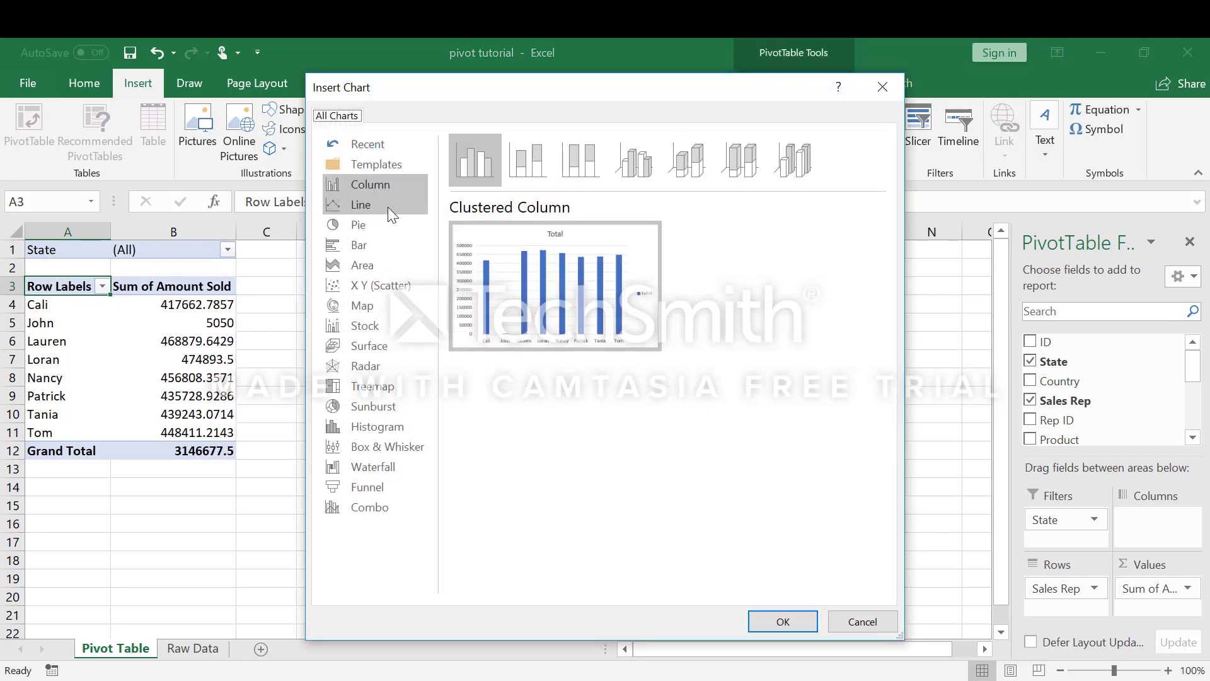
pyautogui.moveTo(511, 304)
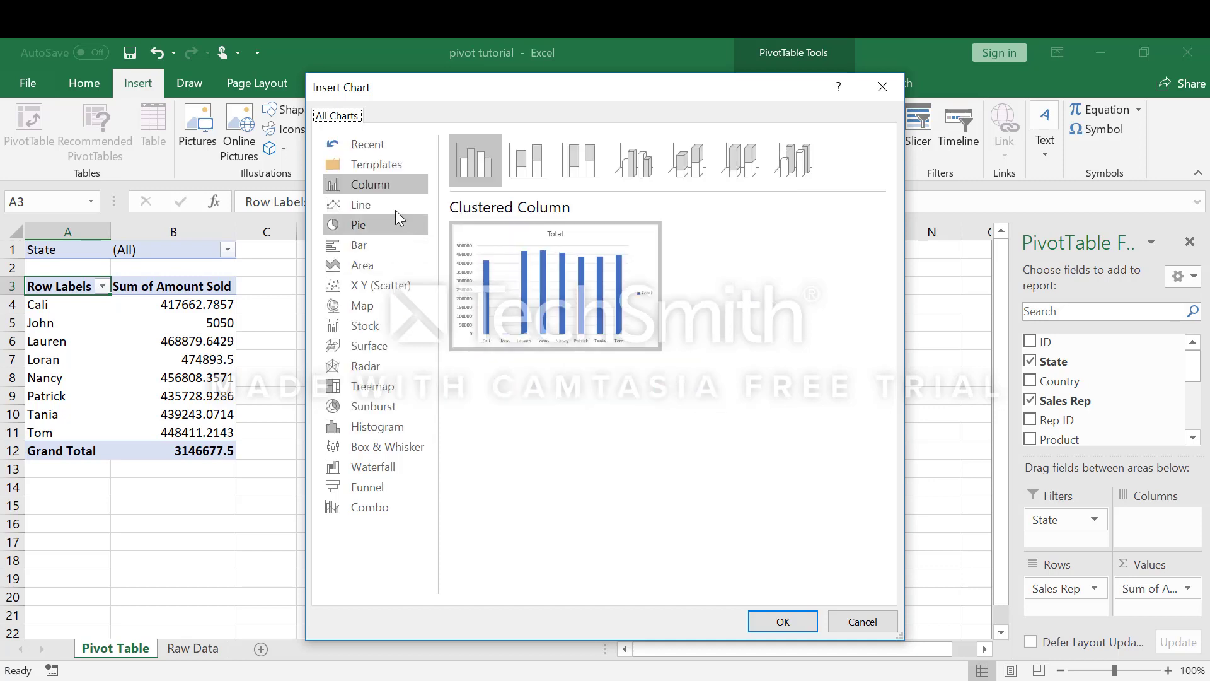
pyautogui.moveTo(555, 318)
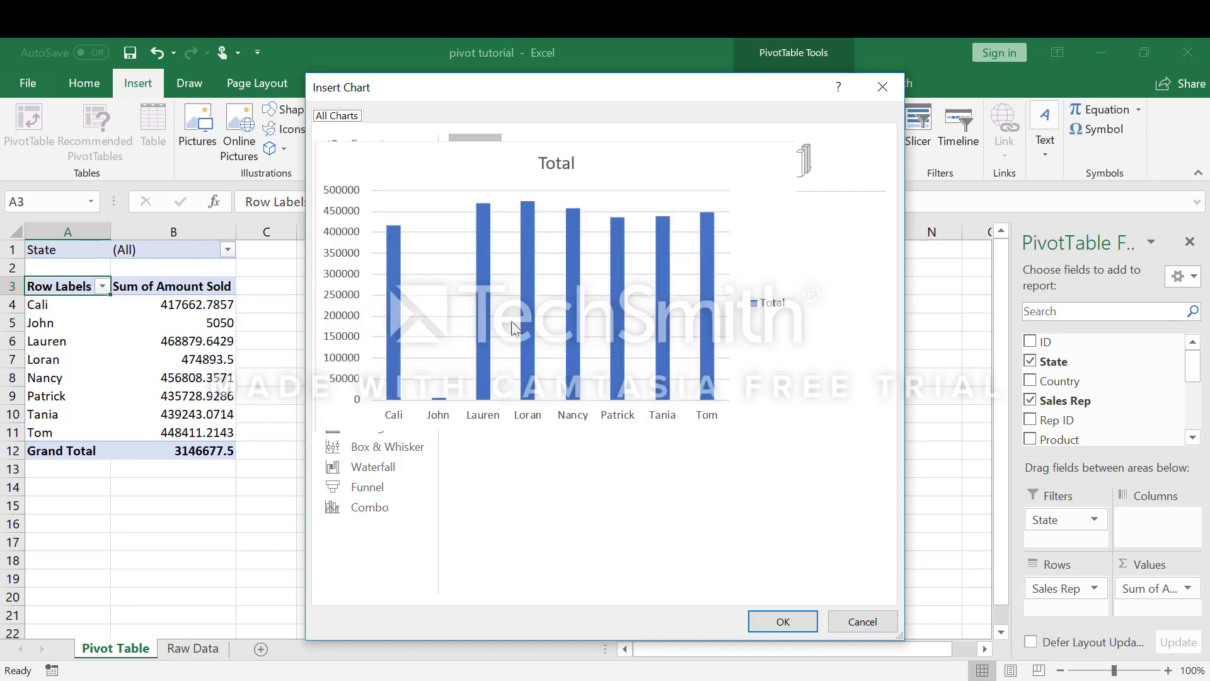
pyautogui.click(783, 622)
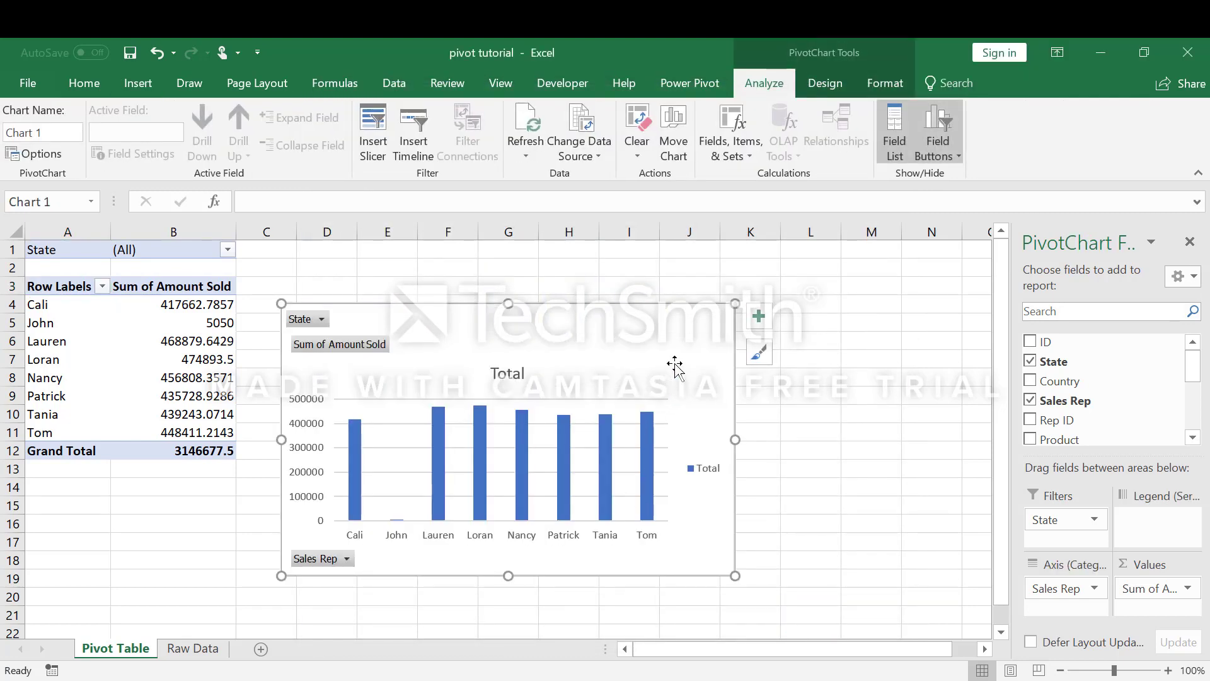
pyautogui.moveTo(673, 359); pyautogui.dragTo(629, 292)
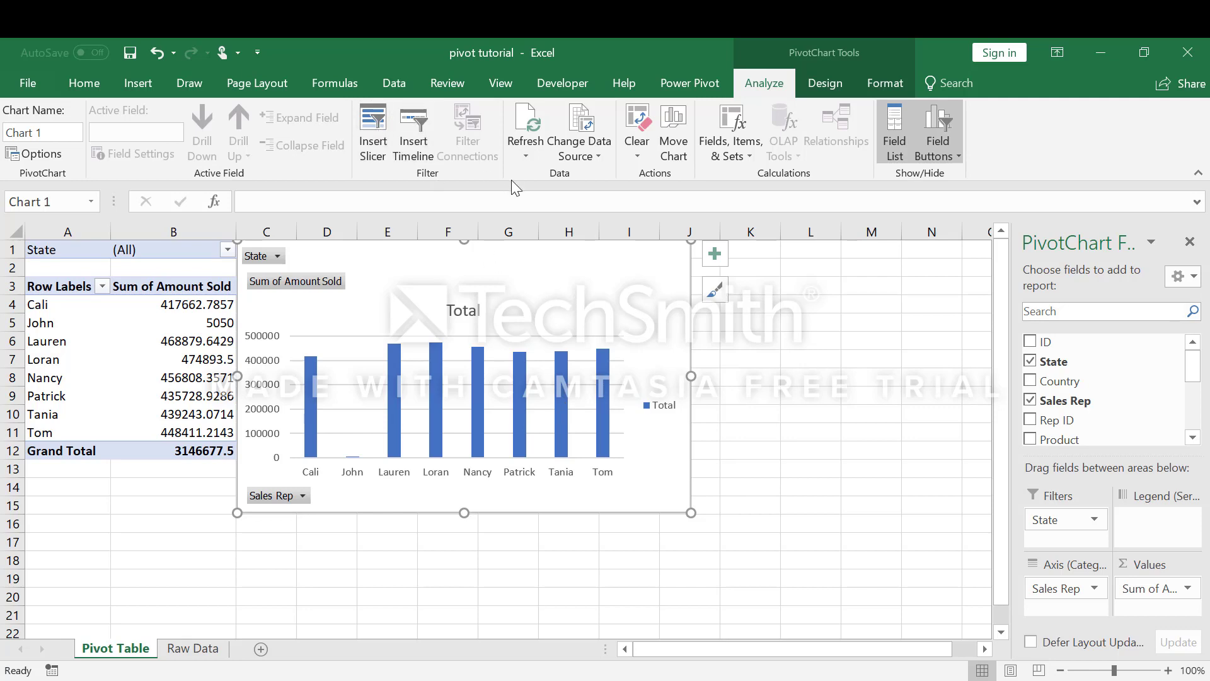
# Step: Insert a slicer for the Sales Rep field of the PivotChart
pyautogui.click(379, 150)
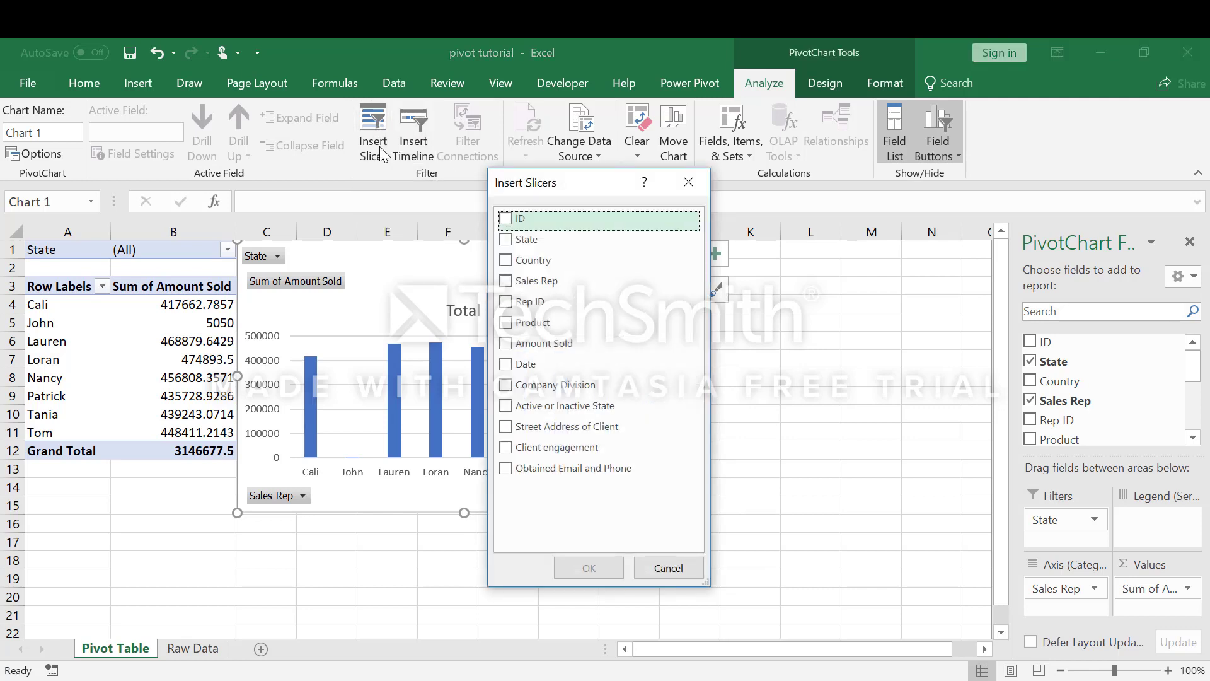
pyautogui.click(509, 287)
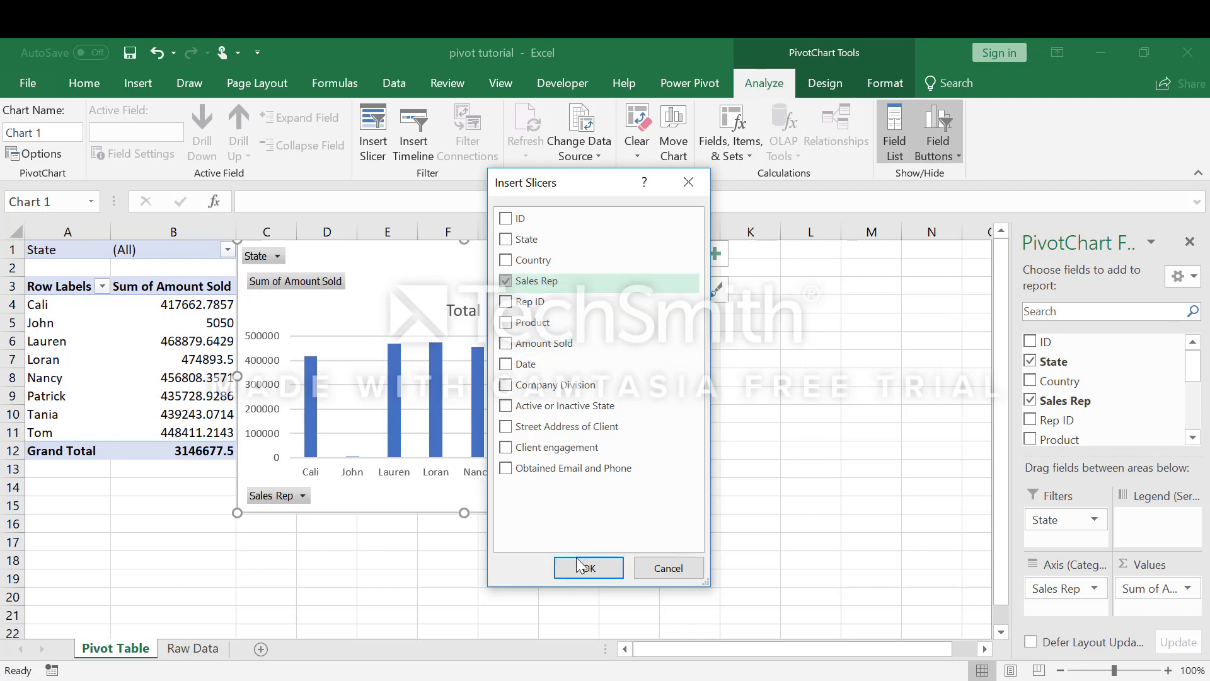
pyautogui.click(580, 569)
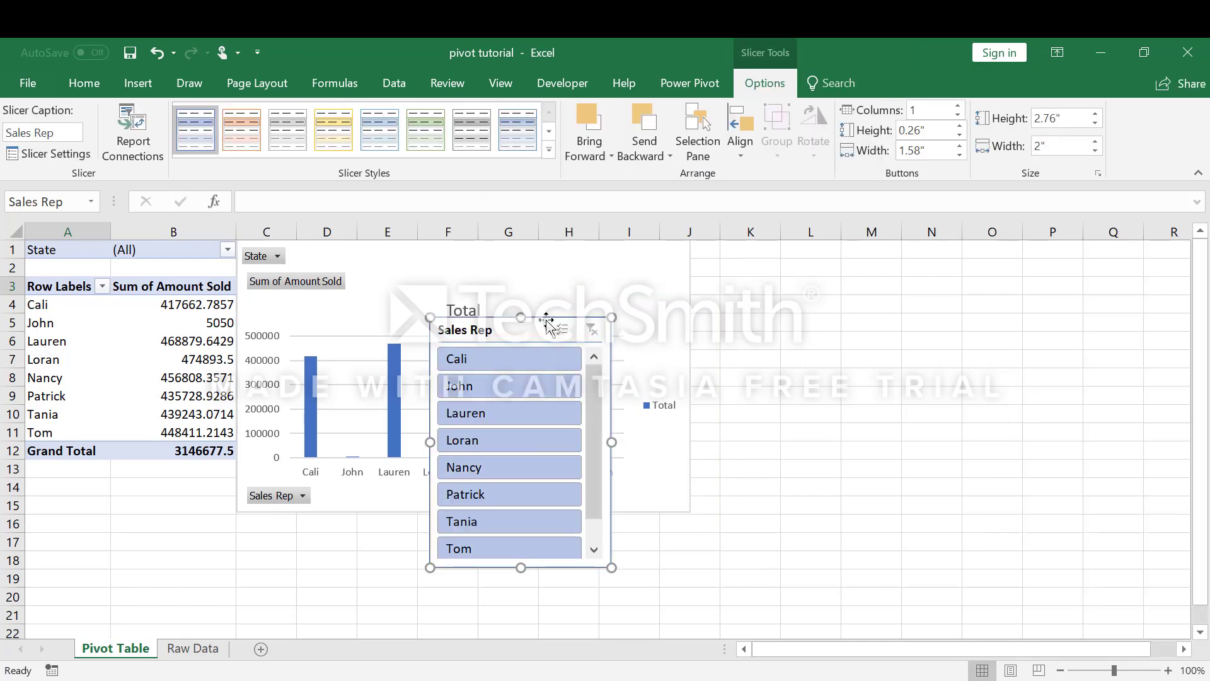
# Step: Move the Sales Rep slicer against the chart's right edge and lengthen it to match the chart's bottom edge
pyautogui.moveTo(541, 329); pyautogui.dragTo(800, 250)
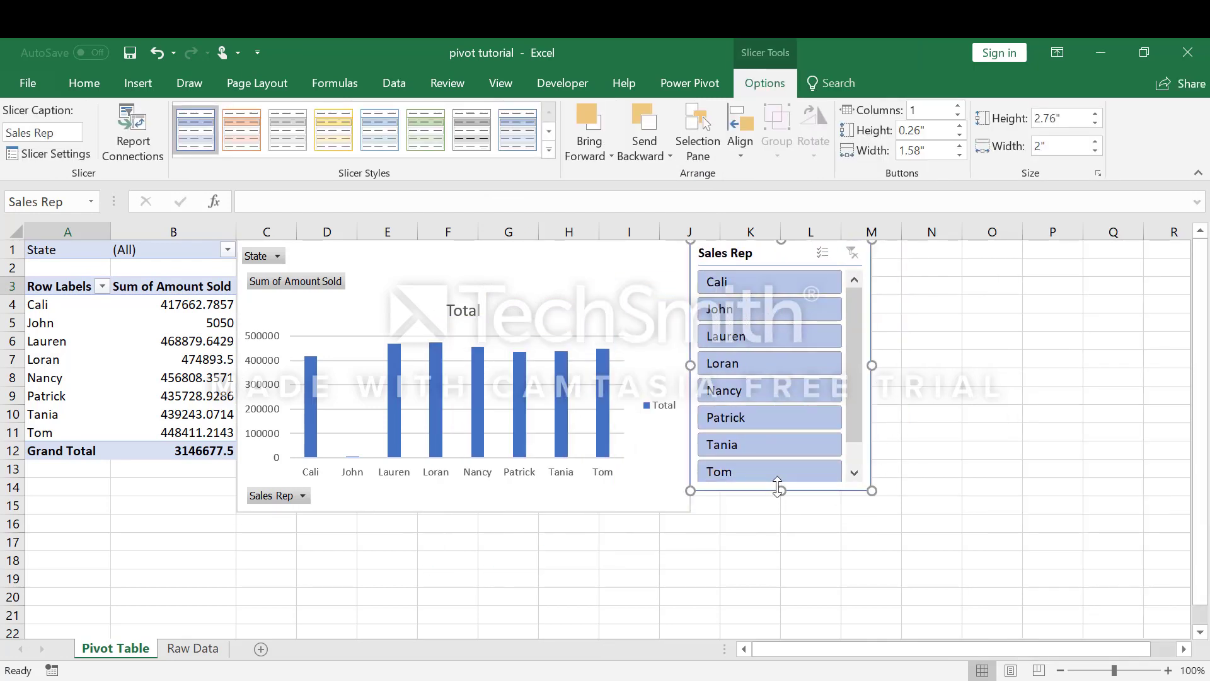
pyautogui.moveTo(778, 486); pyautogui.dragTo(778, 515)
pyautogui.click(784, 576)
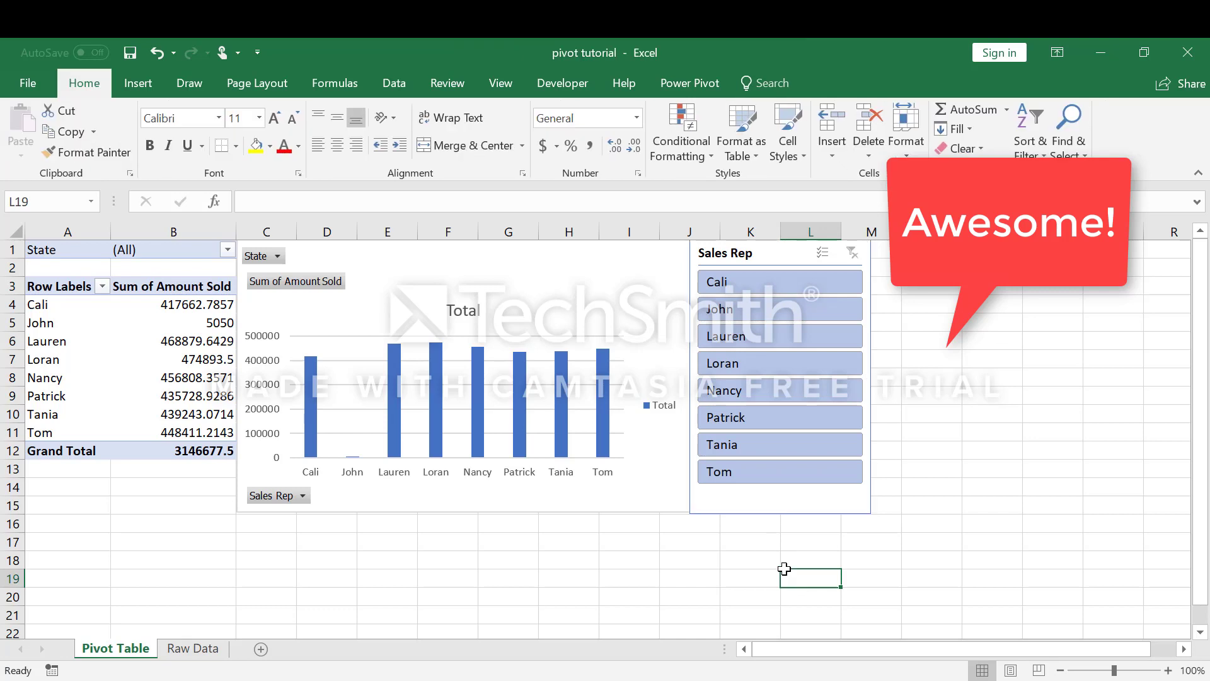
# Step: Filter the PivotTable and chart with the slicer to one sales rep at a time: the second, fifth and seventh listed
pyautogui.click(735, 319)
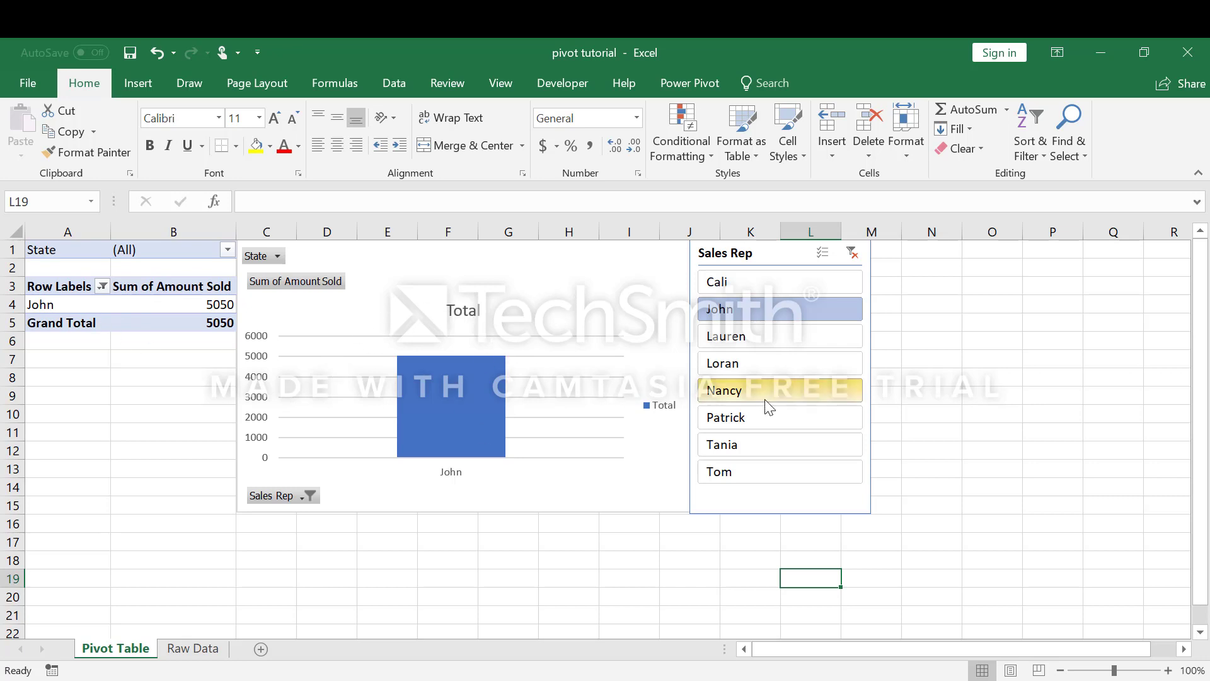
pyautogui.click(780, 396)
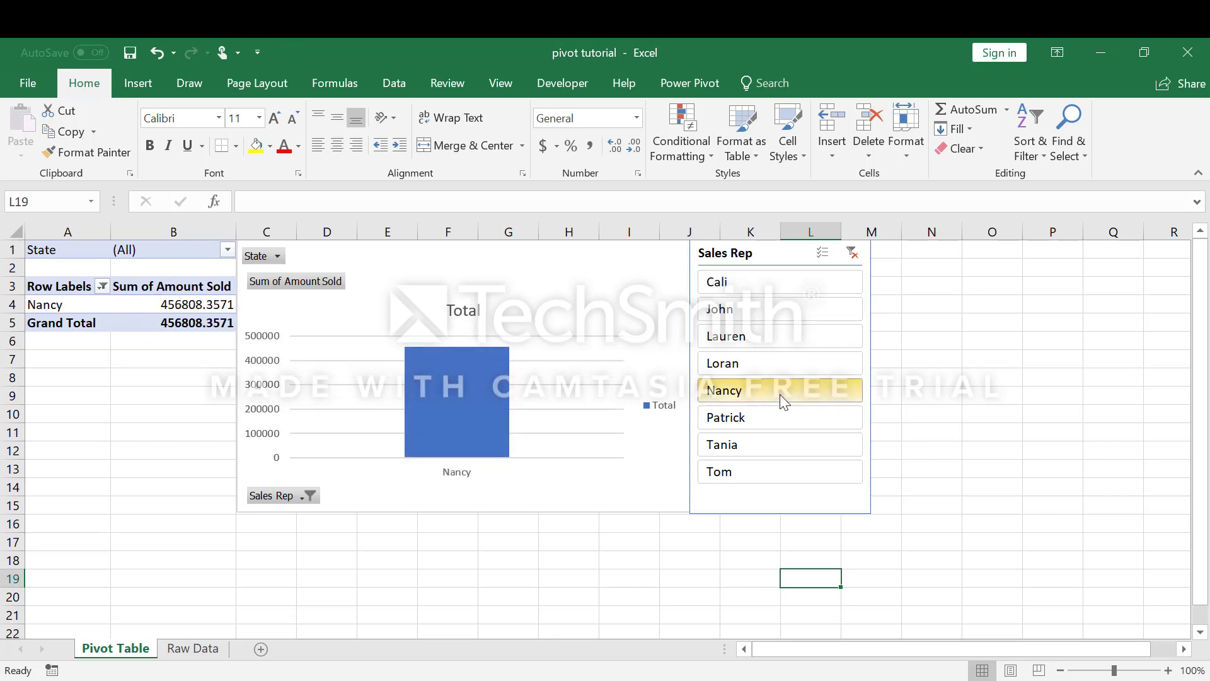
pyautogui.click(759, 442)
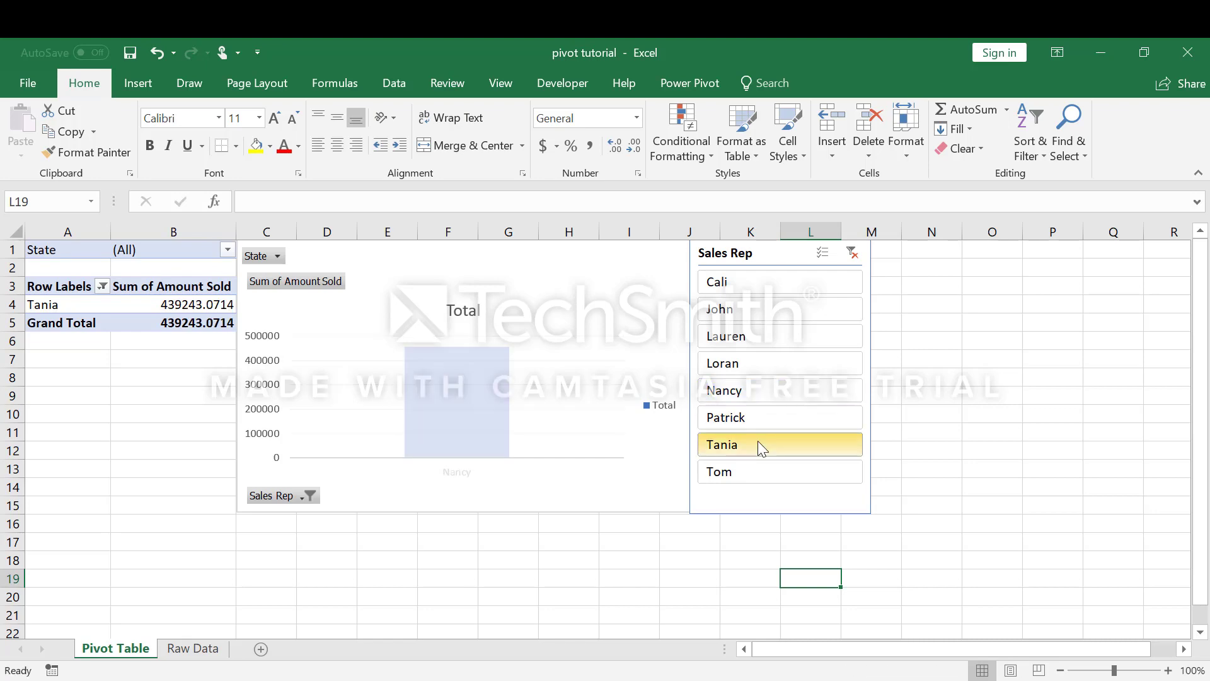